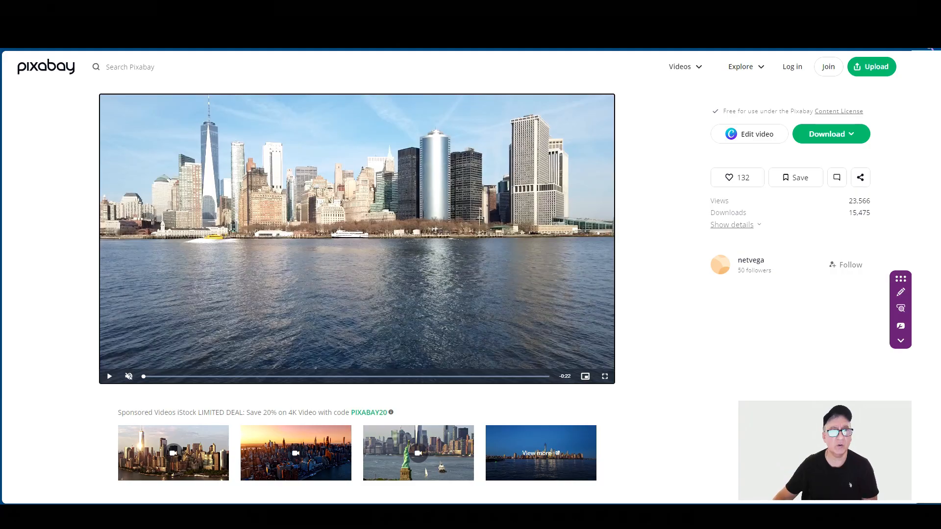
# Step: Play back the city skyline sample video on the Pixabay page and pause it
pyautogui.click(49, 68)
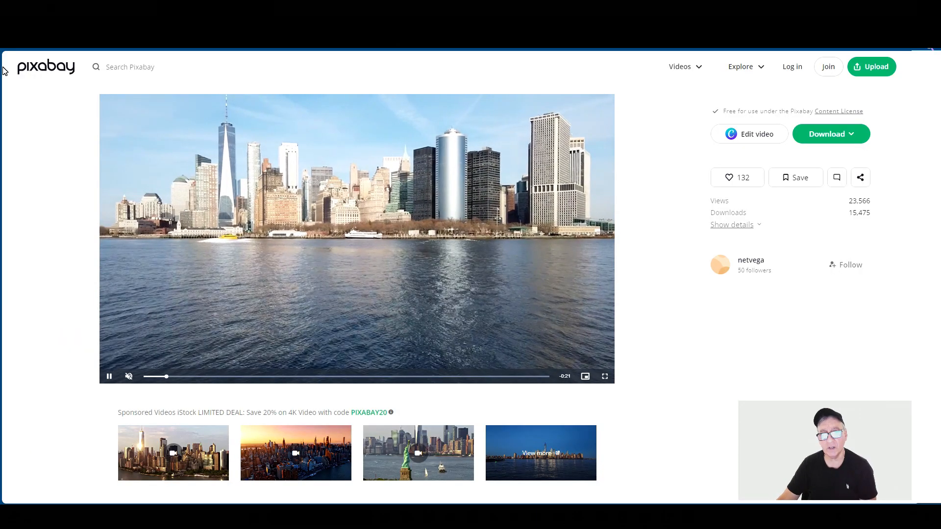
pyautogui.click(109, 378)
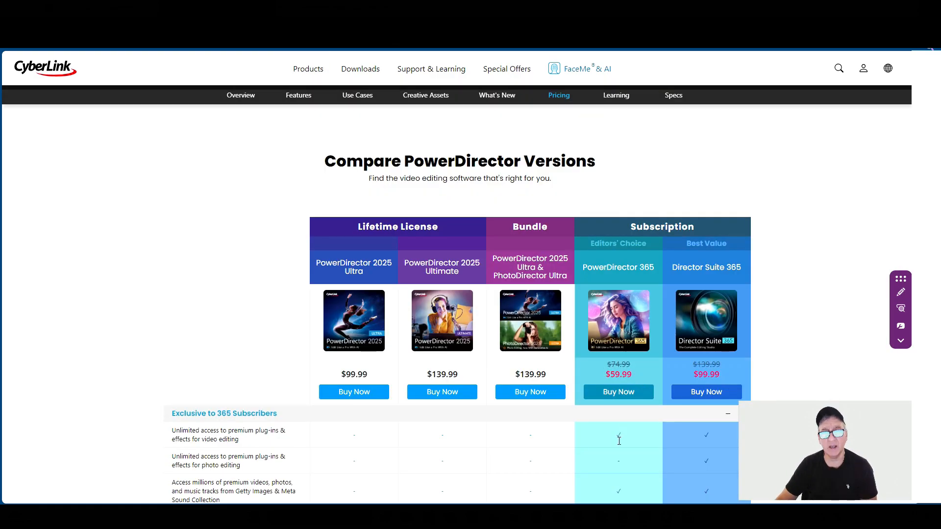
# Step: Switch to the open PowerDirector project
pyautogui.moveTo(644, 514)
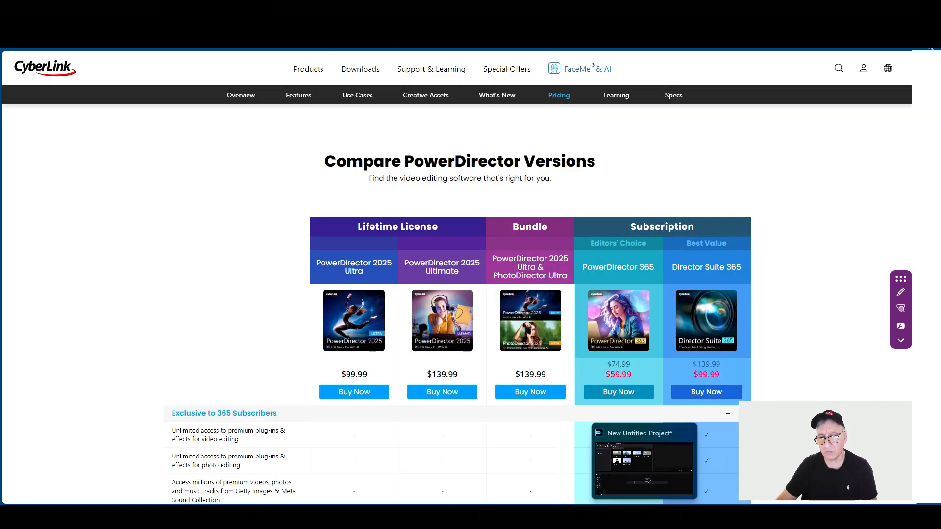
pyautogui.click(644, 468)
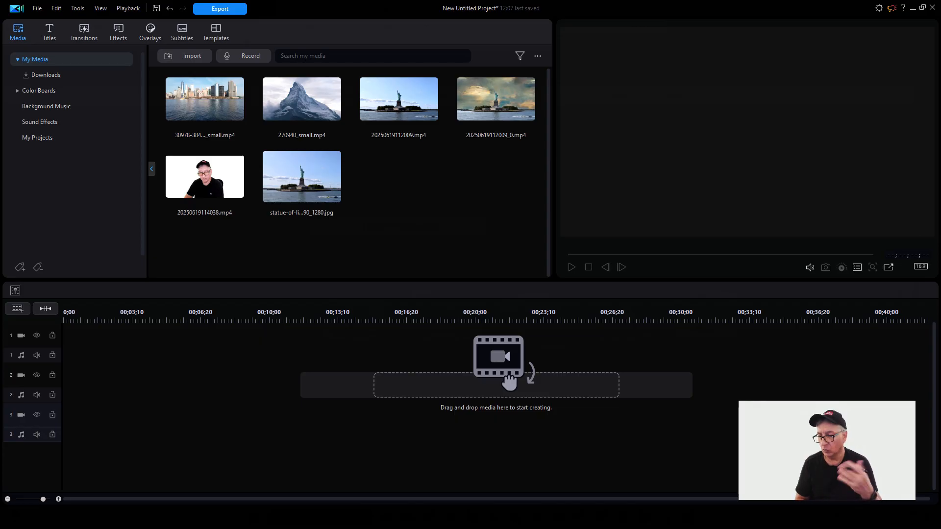
# Step: Place the Statue of Liberty photo at the start of video track 2 and stretch its width to fill the frame
pyautogui.moveTo(309, 181); pyautogui.dragTo(56, 382)
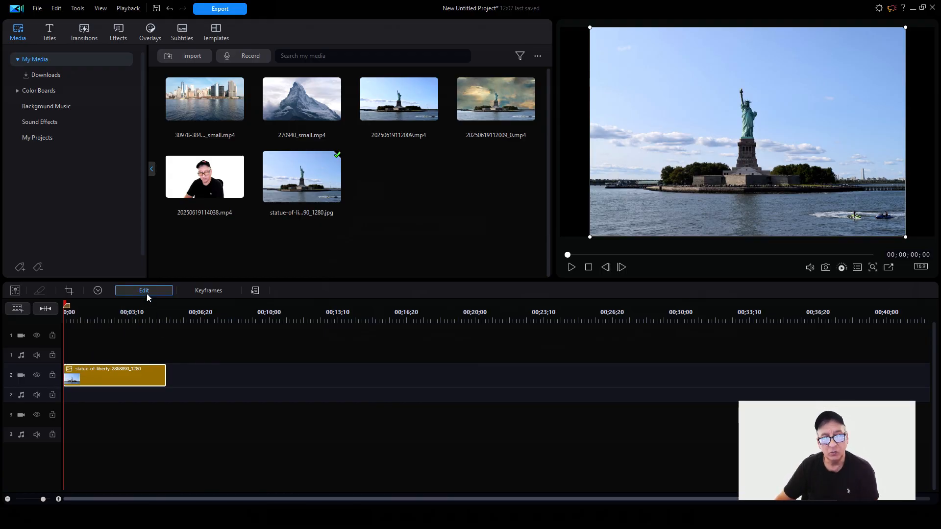
pyautogui.click(147, 294)
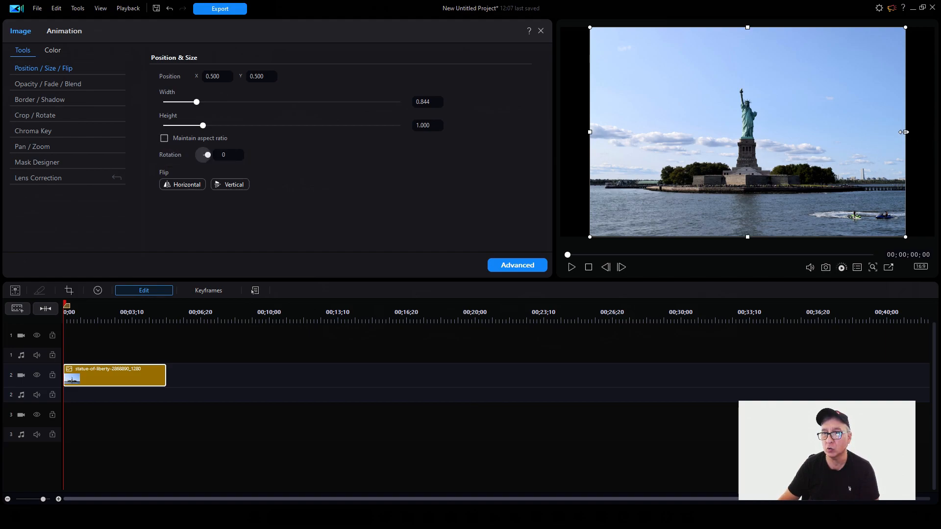
pyautogui.moveTo(905, 131); pyautogui.dragTo(933, 132)
pyautogui.moveTo(592, 131); pyautogui.dragTo(559, 130)
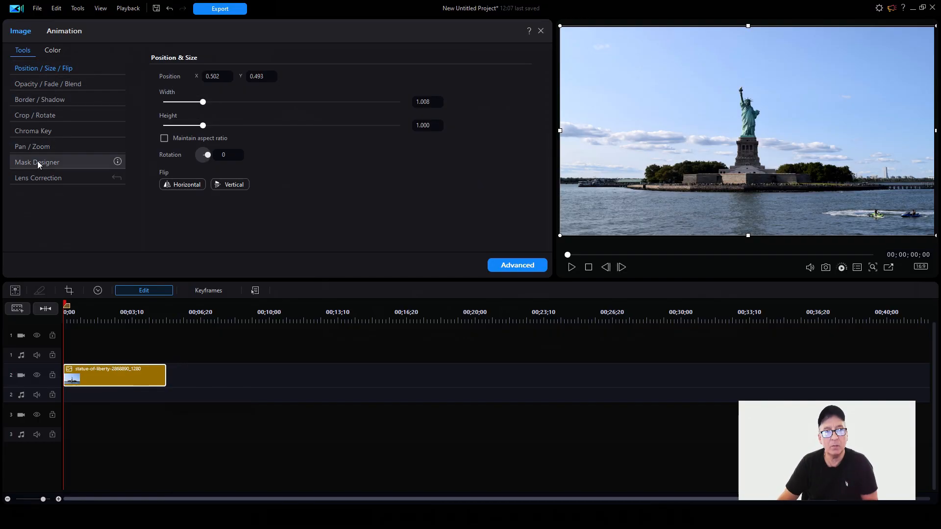
# Step: Cut the Statue of Liberty photo from the timeline
pyautogui.rightClick(113, 381)
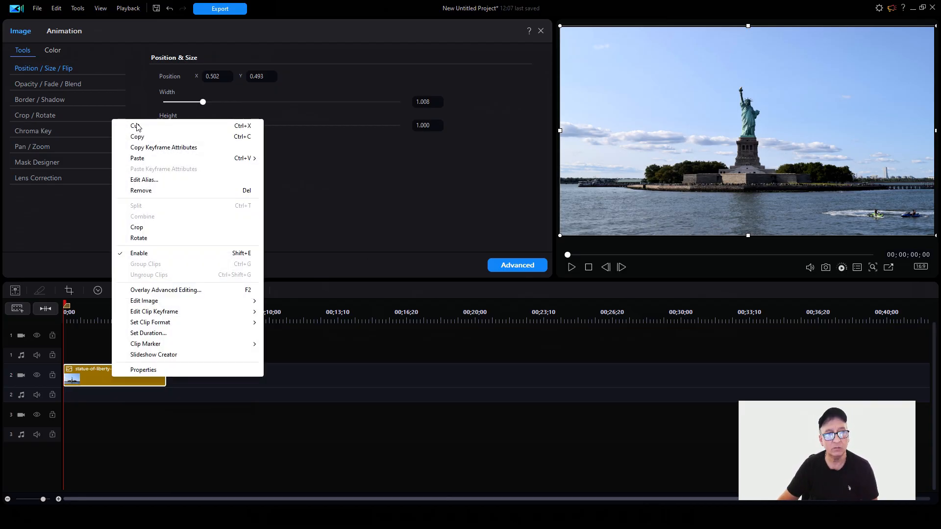
pyautogui.click(137, 127)
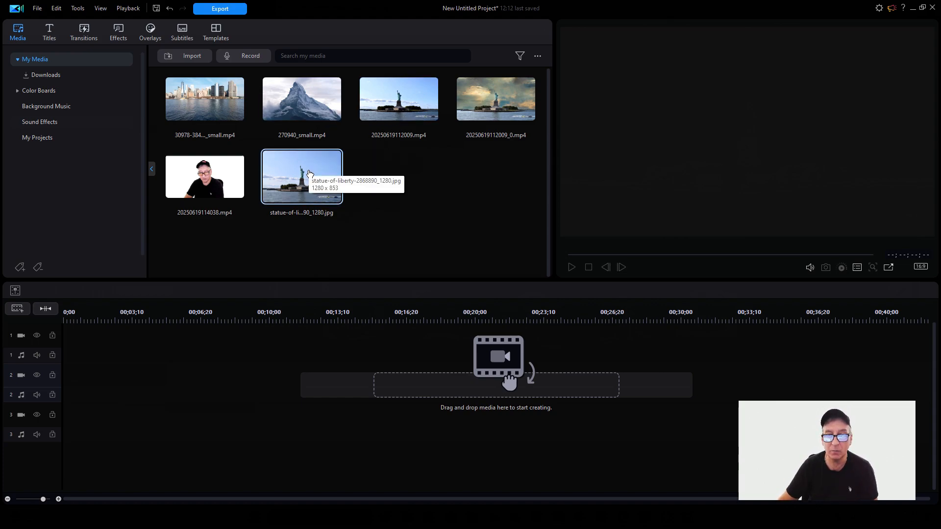
# Step: Place the clip 20250619112009.mp4 at the start of track 2 and put the playhead where its black opening ends
pyautogui.moveTo(382, 92); pyautogui.dragTo(51, 358)
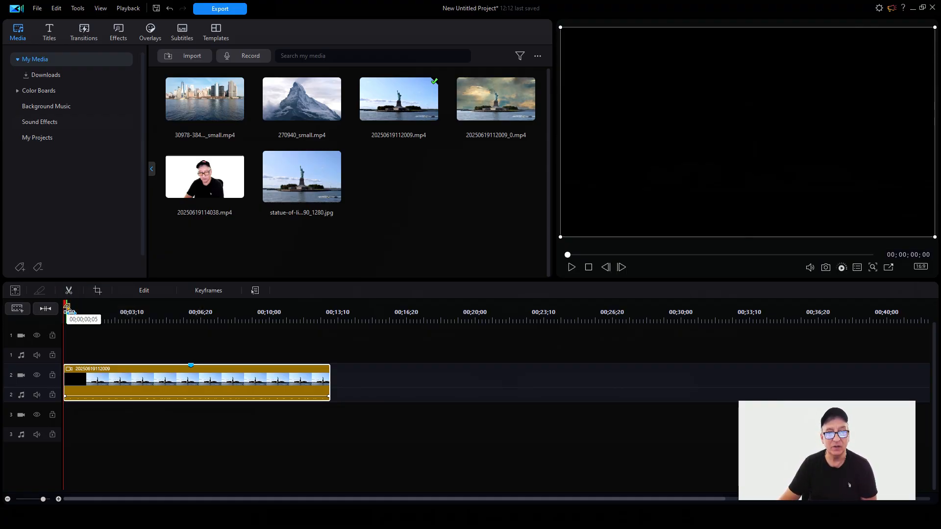
pyautogui.click(573, 267)
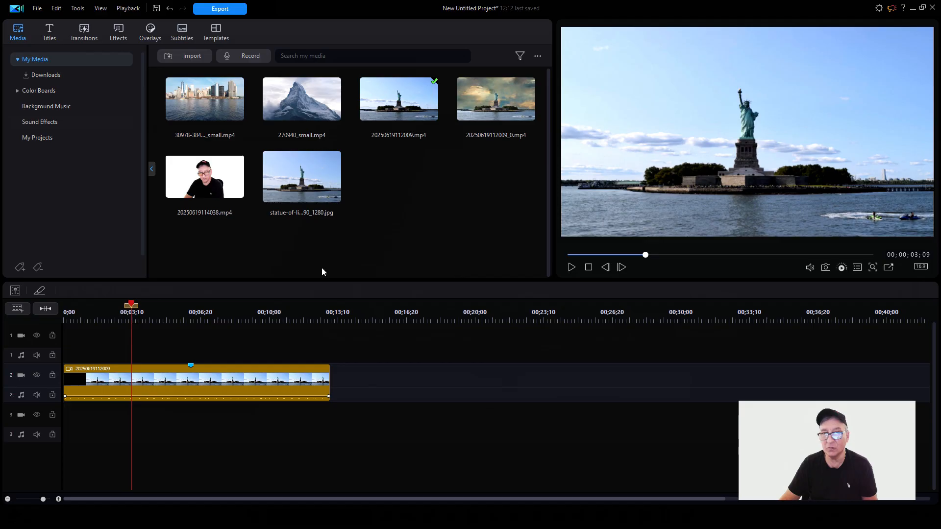
pyautogui.moveTo(132, 306); pyautogui.dragTo(89, 317)
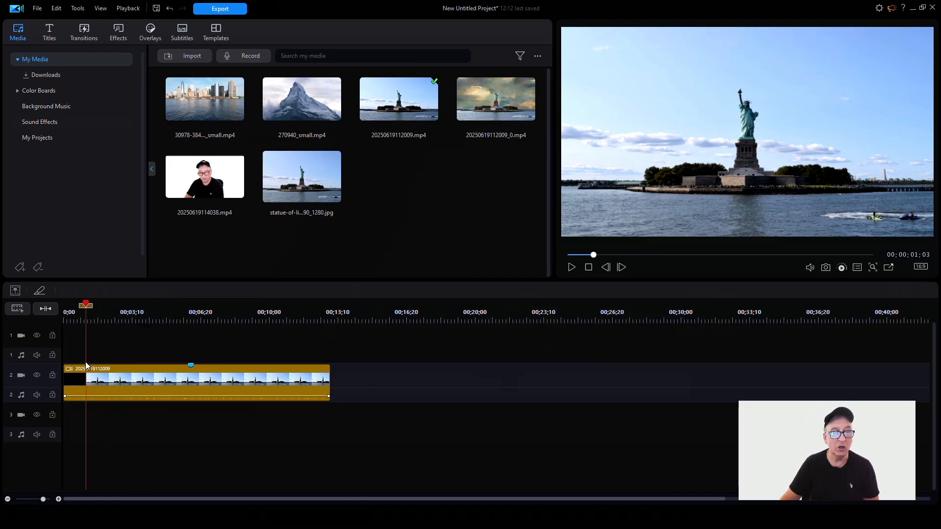
# Step: Split the clip at 00;00;01;03 and cut the black opening piece, filling the gap
pyautogui.click(39, 290)
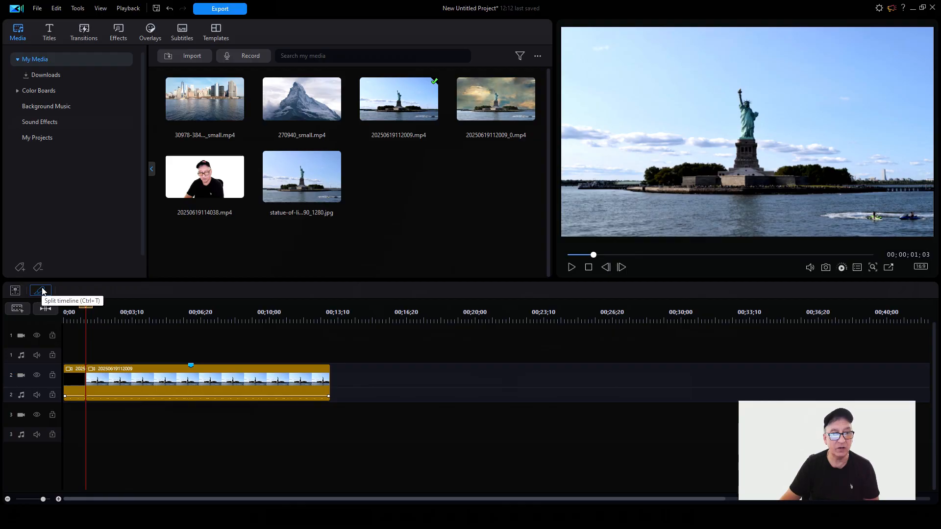
pyautogui.rightClick(72, 381)
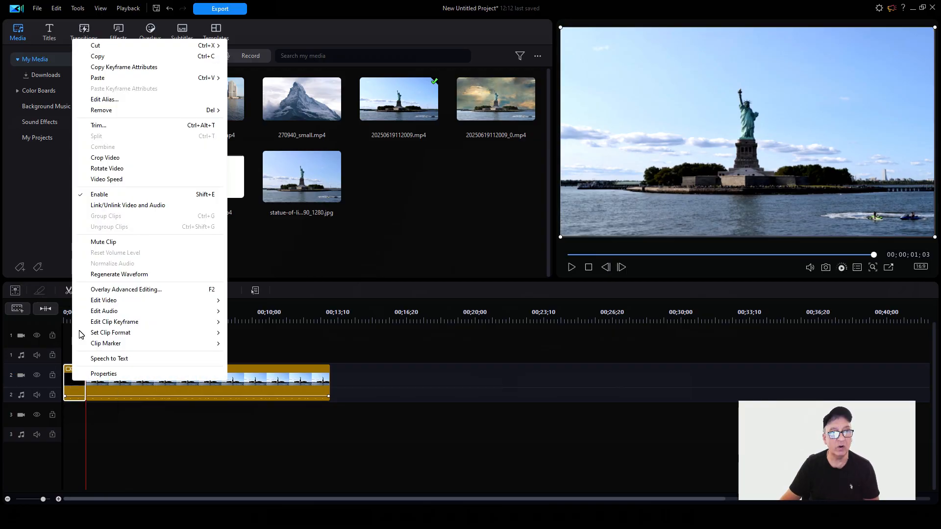
pyautogui.moveTo(97, 45)
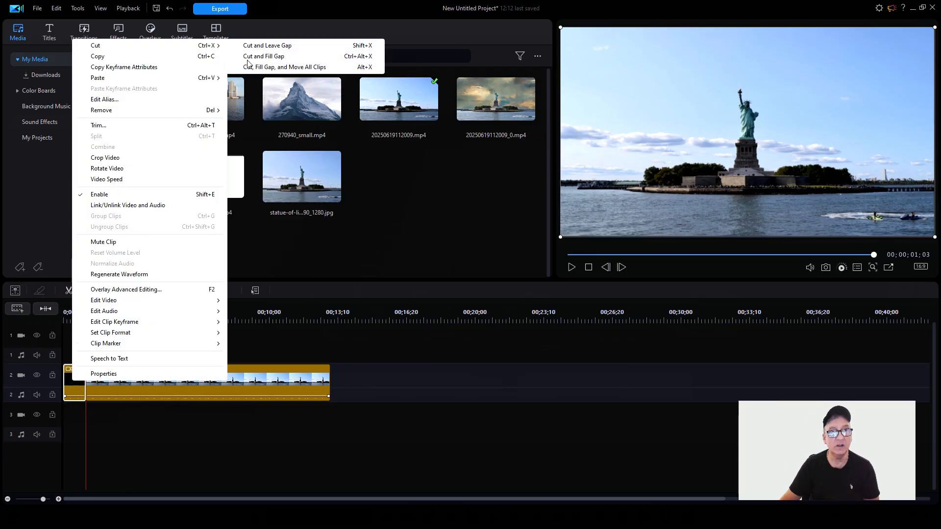
pyautogui.click(248, 60)
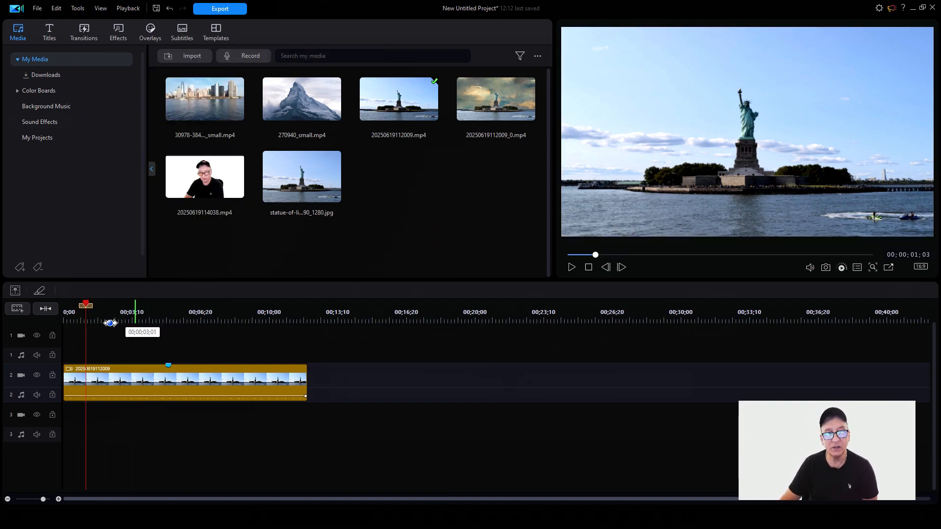
# Step: Open AI Sky Replacement for the trimmed Statue of Liberty clip
pyautogui.click(138, 380)
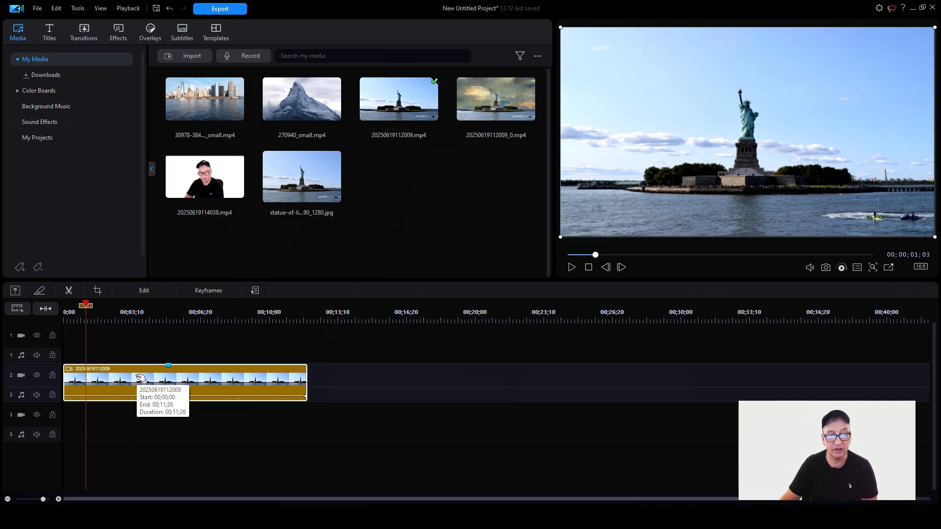
pyautogui.click(144, 290)
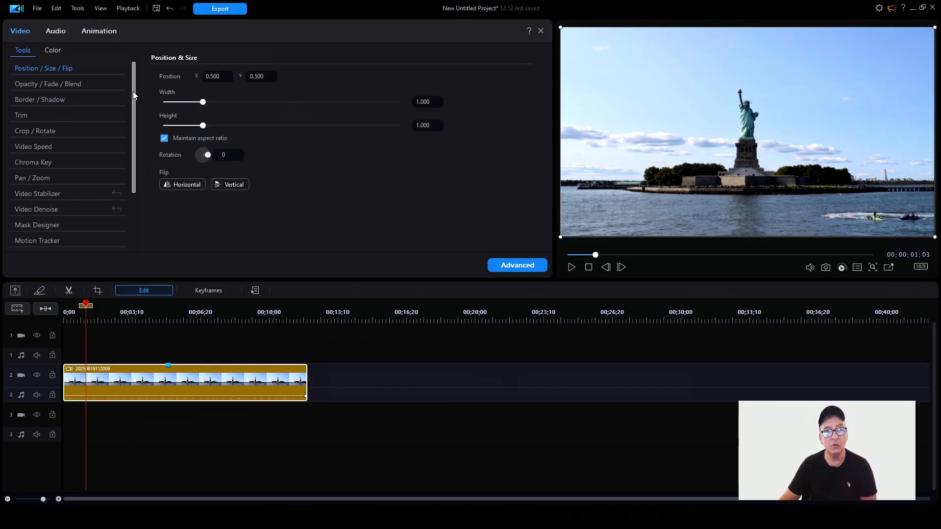
pyautogui.moveTo(135, 110); pyautogui.dragTo(135, 186)
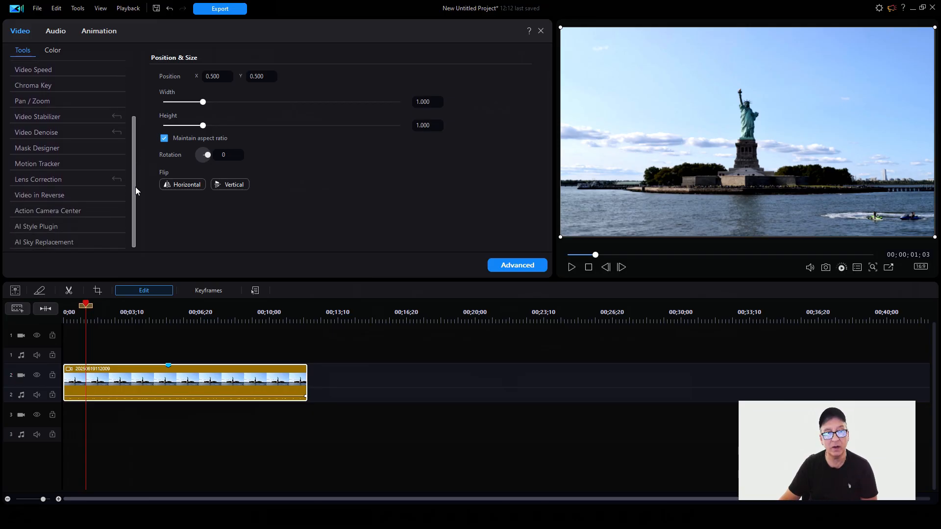
pyautogui.click(43, 245)
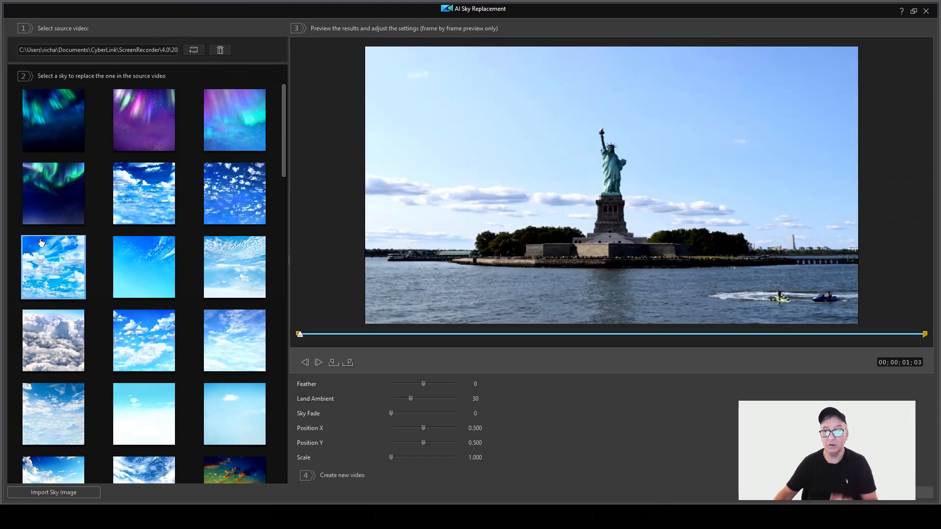
pyautogui.moveTo(853, 406); pyautogui.dragTo(747, 410)
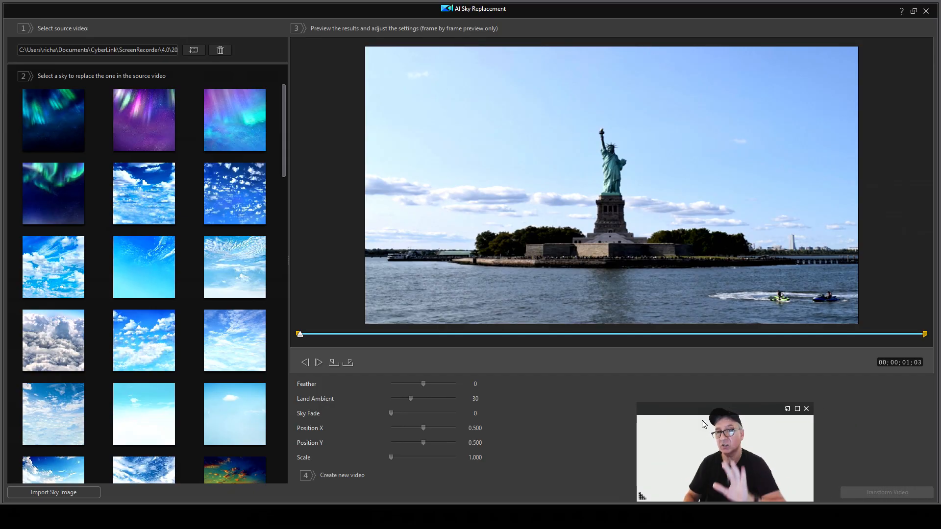
# Step: Try the aurora and cloudy sky presets on the clip, ending with the blue sky full of dense white clouds
pyautogui.click(68, 125)
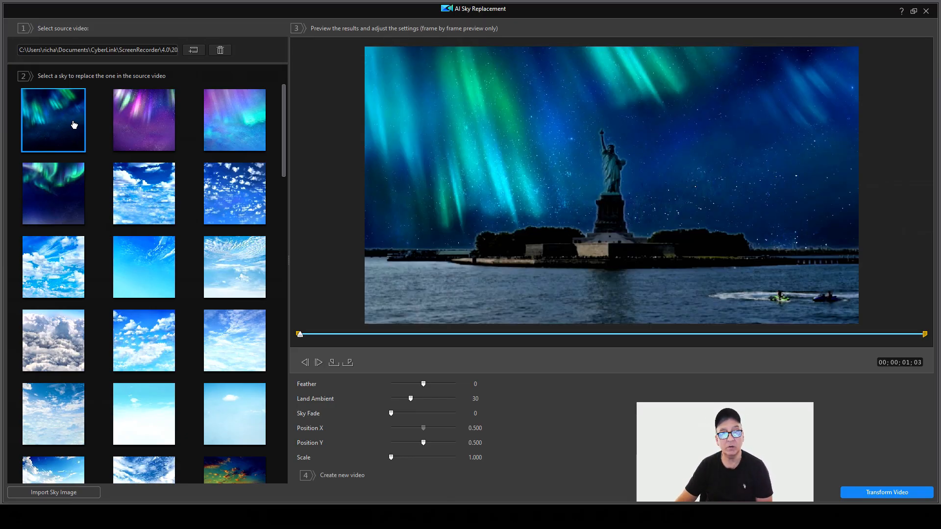
pyautogui.click(160, 128)
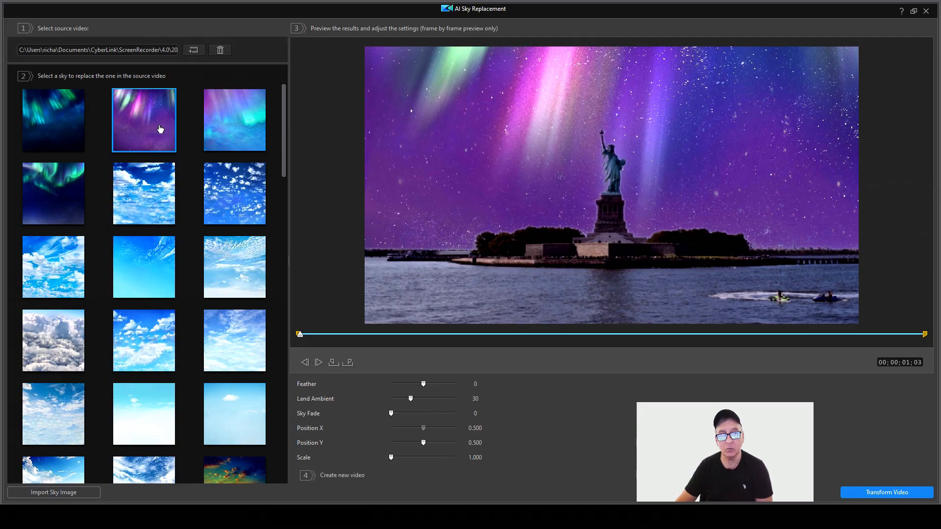
pyautogui.click(258, 126)
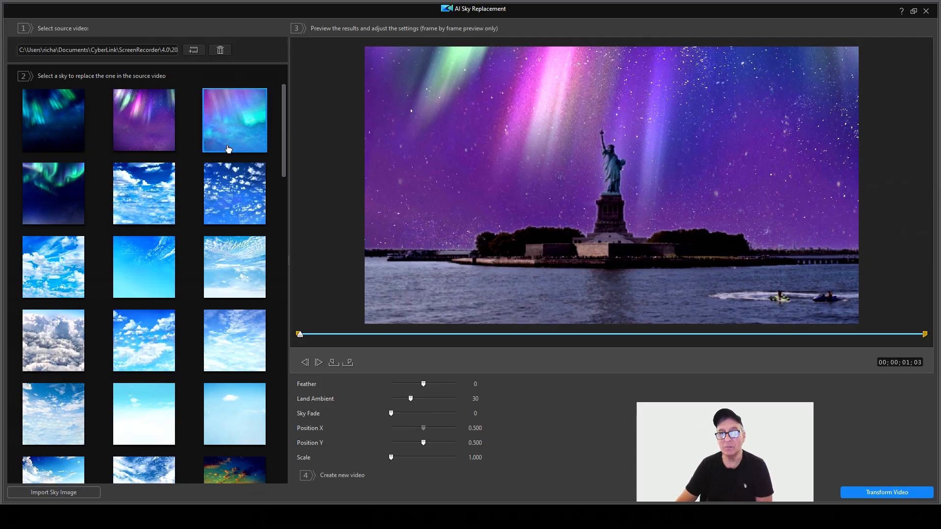
pyautogui.click(228, 198)
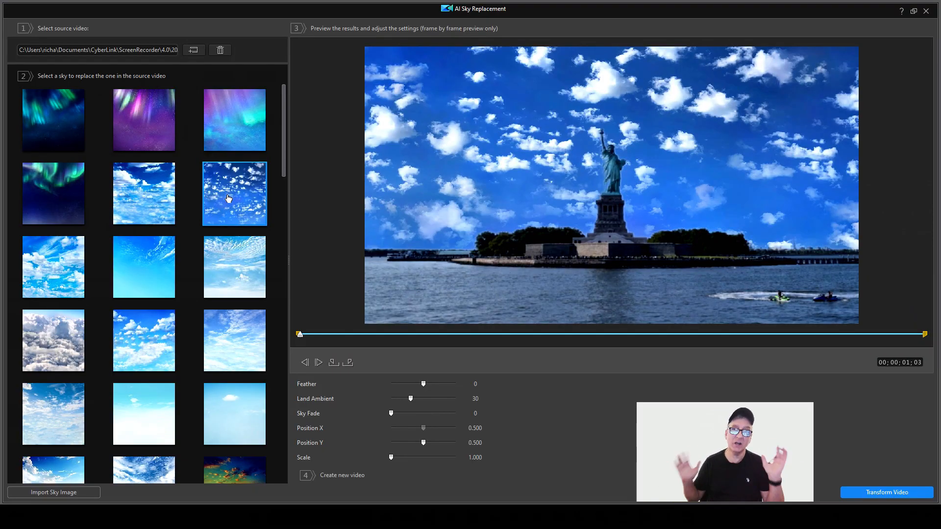
pyautogui.click(150, 211)
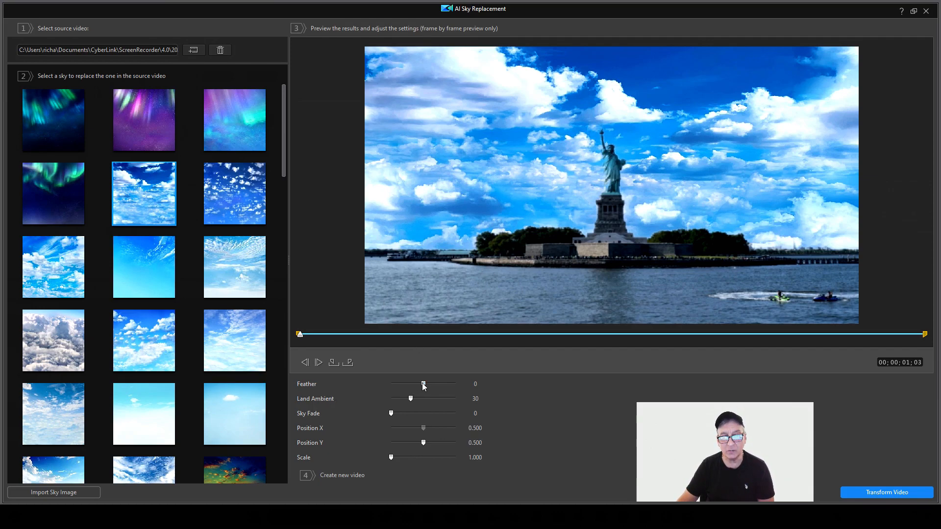
# Step: Try the sky's Feather at 91 and -80, ending at -100
pyautogui.moveTo(442, 383); pyautogui.dragTo(455, 385)
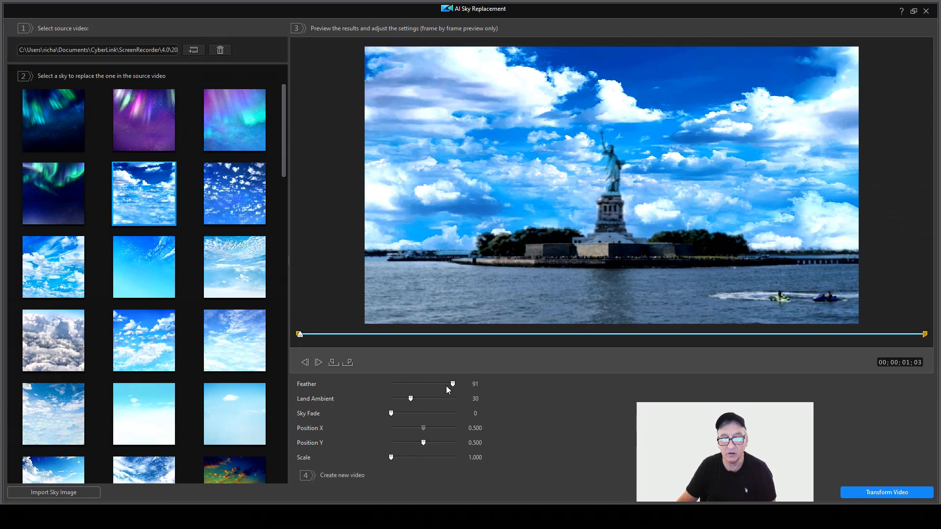
pyautogui.moveTo(425, 384); pyautogui.dragTo(397, 384)
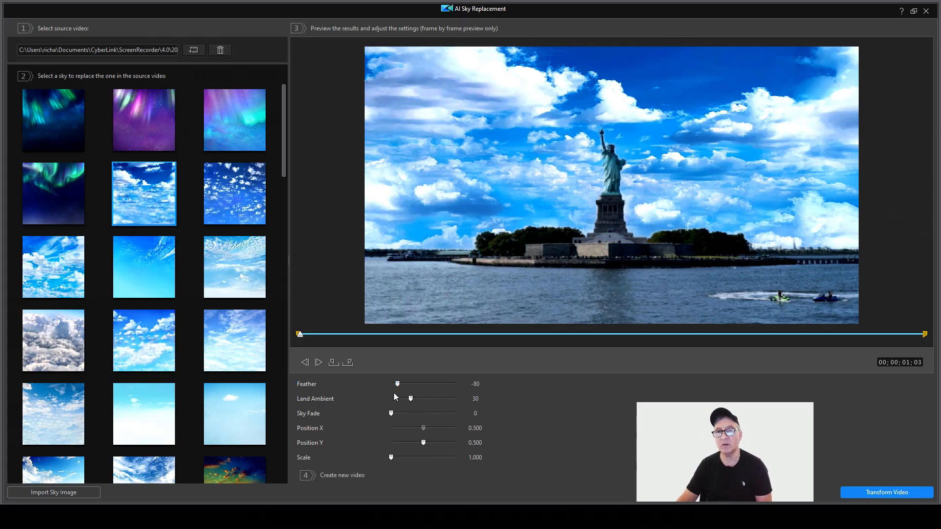
pyautogui.moveTo(391, 384); pyautogui.dragTo(383, 381)
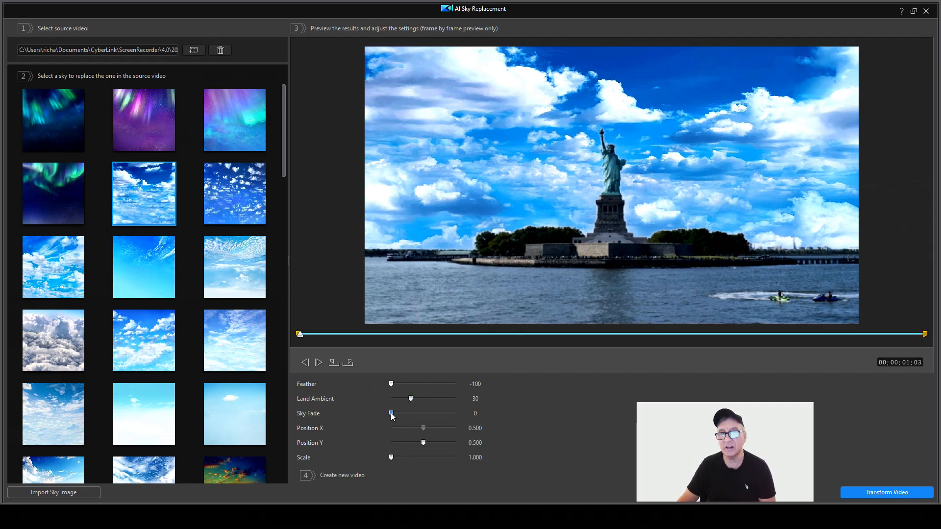
# Step: Set Sky Fade to 49, and try the sky's Scale at 4.523 before returning it to 1.000
pyautogui.moveTo(391, 414); pyautogui.dragTo(424, 412)
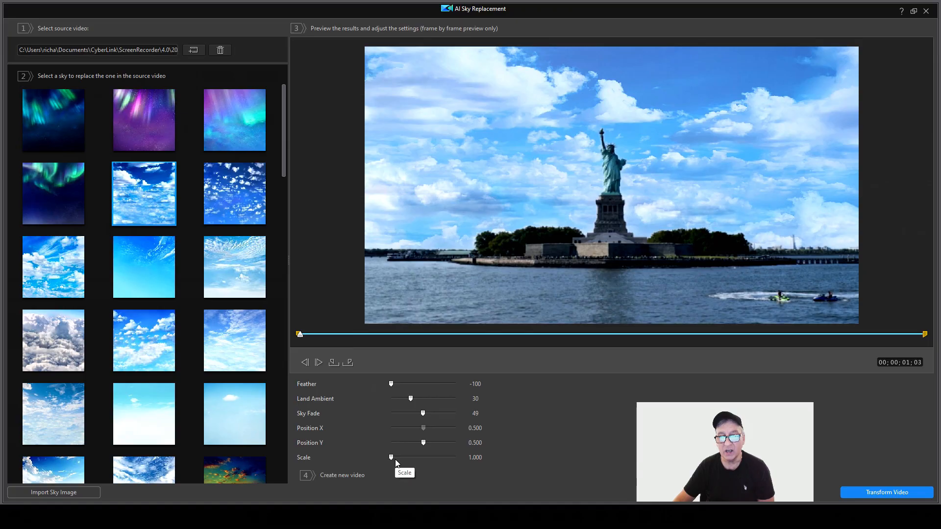
pyautogui.moveTo(391, 459); pyautogui.dragTo(439, 463)
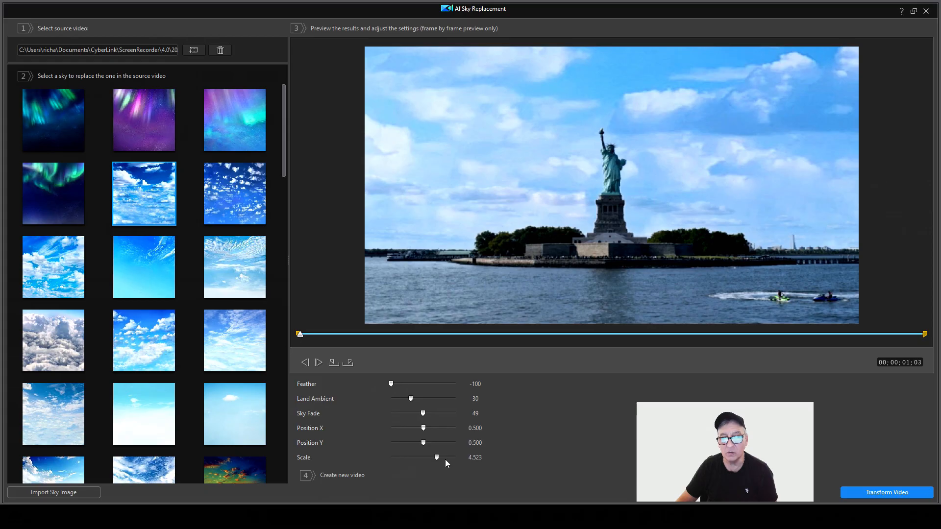
pyautogui.moveTo(436, 459); pyautogui.dragTo(291, 462)
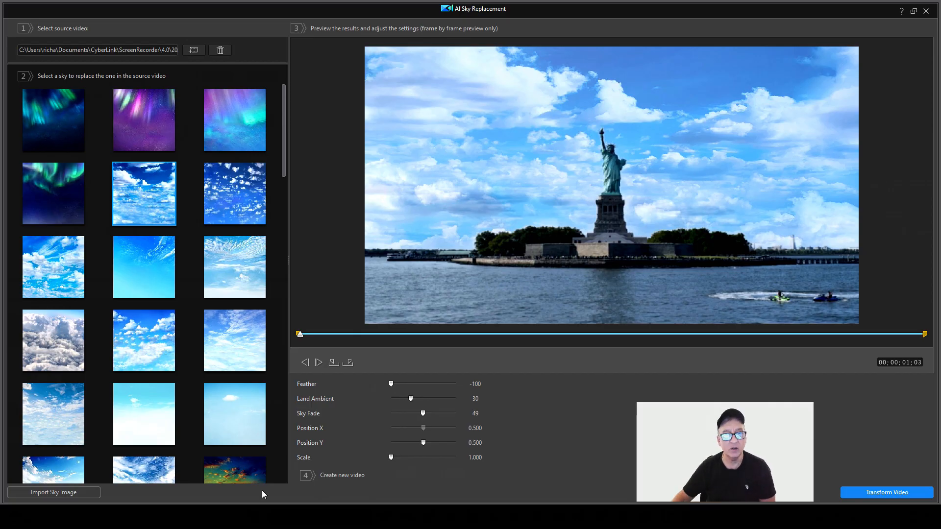
# Step: Try the pastel, rainbow, Milky Way and pink-cloud sky presets on the clip, and close AI Sky Replacement without transforming the video
pyautogui.scroll(-5, 240, 186)
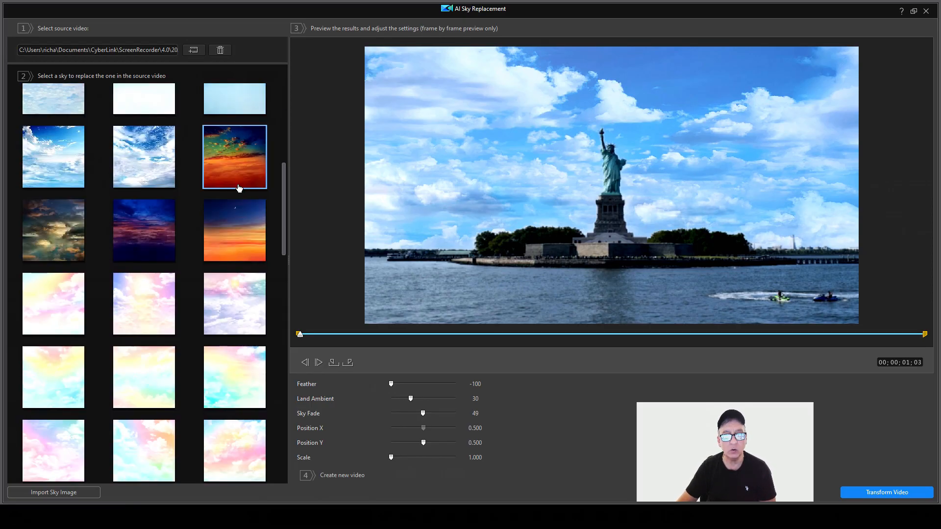
pyautogui.scroll(-2, 236, 188)
pyautogui.click(237, 250)
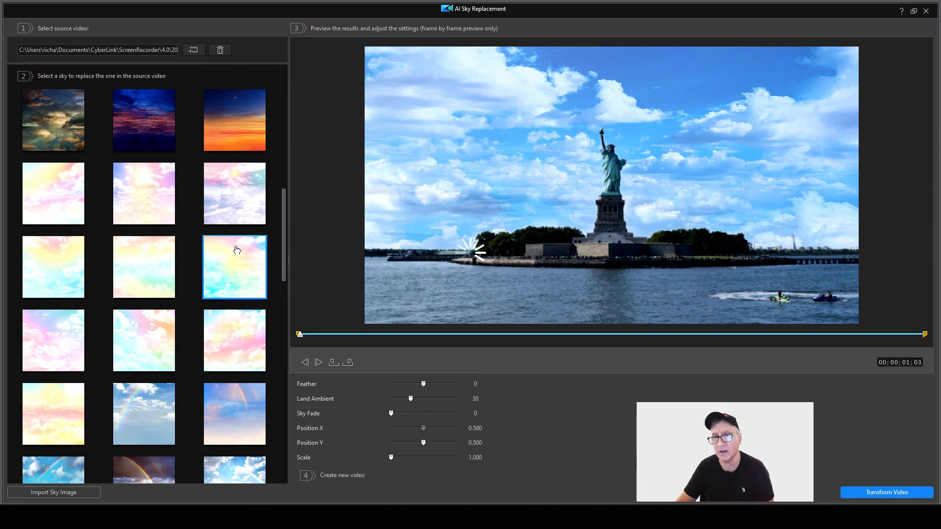
pyautogui.scroll(-3, 226, 343)
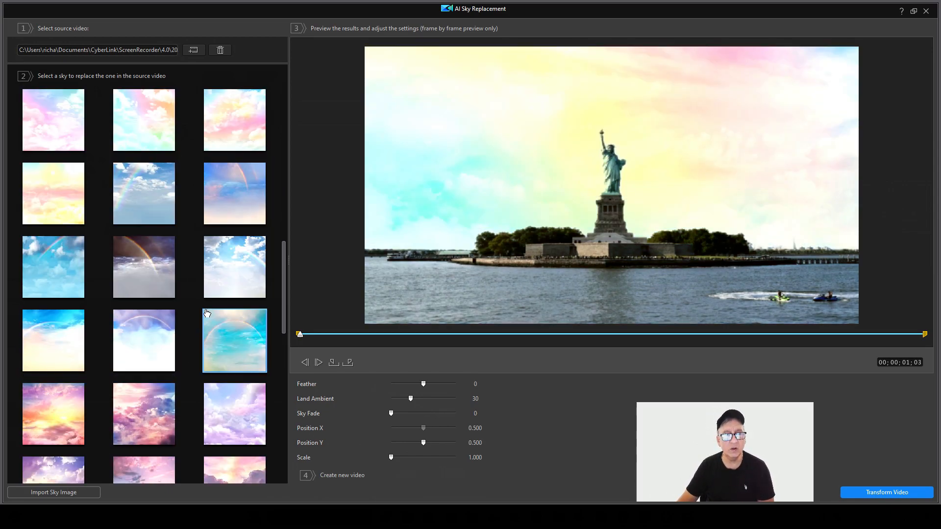
pyautogui.click(233, 195)
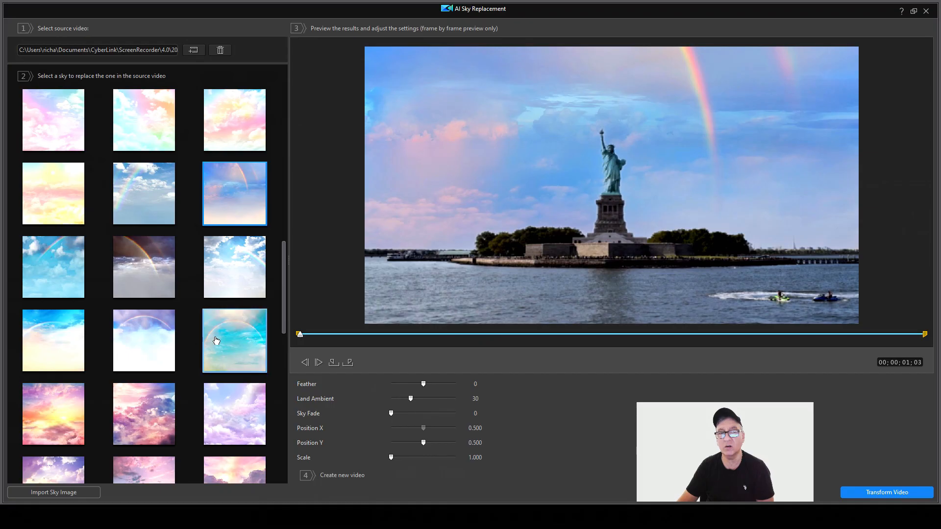
pyautogui.scroll(-3, 196, 331)
pyautogui.click(243, 337)
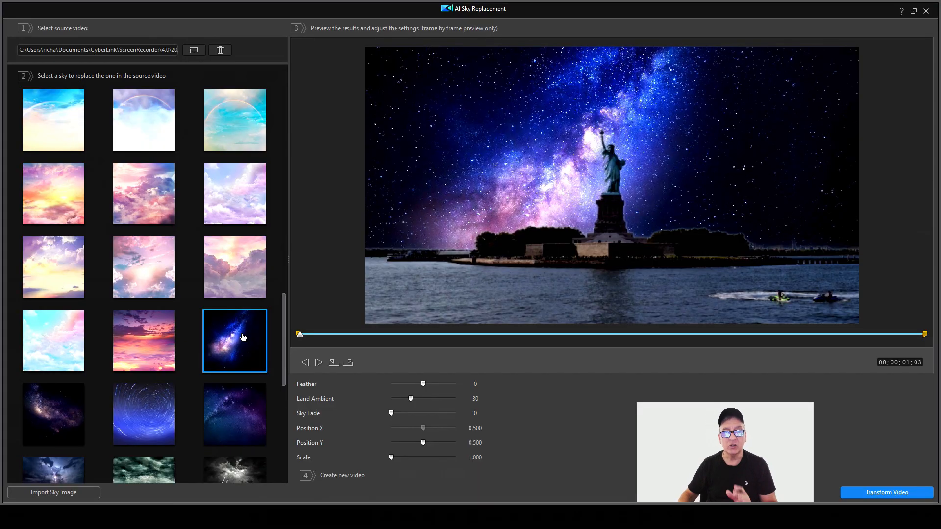
pyautogui.click(152, 197)
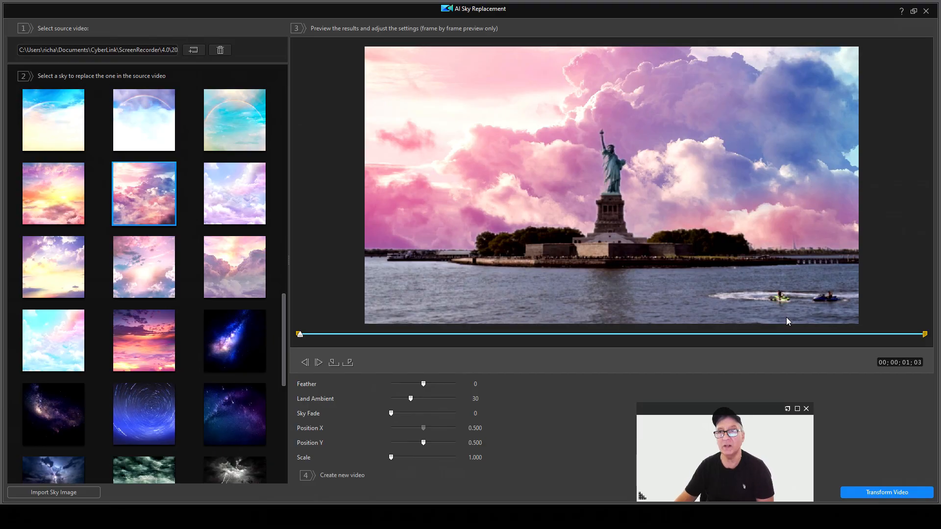
pyautogui.click(925, 10)
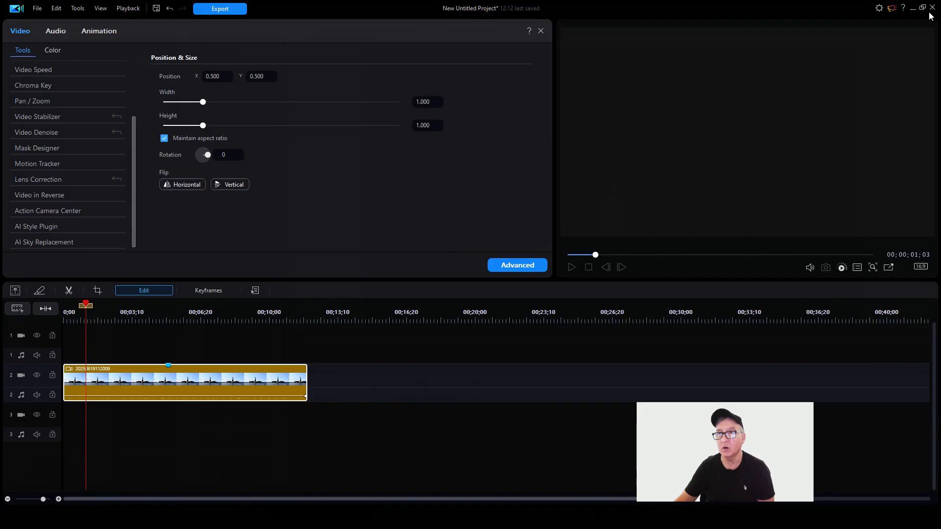
pyautogui.click(541, 31)
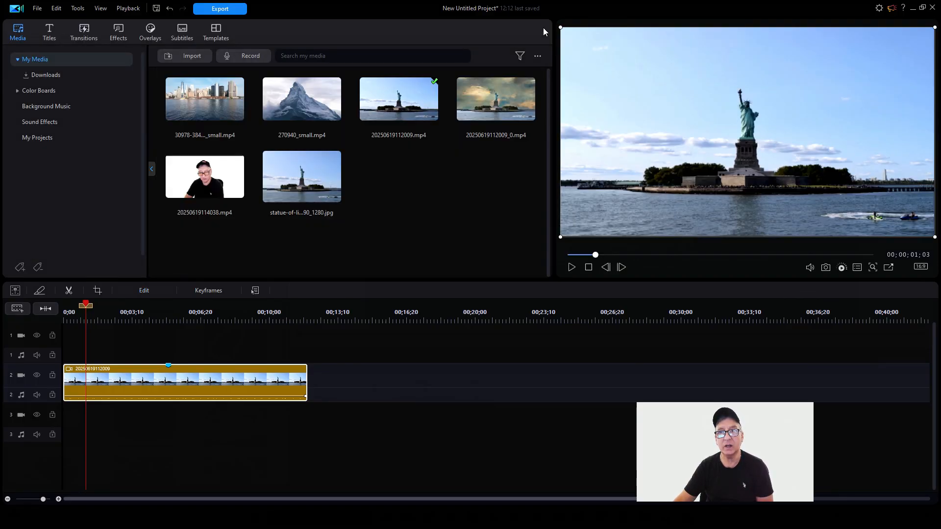
pyautogui.click(475, 102)
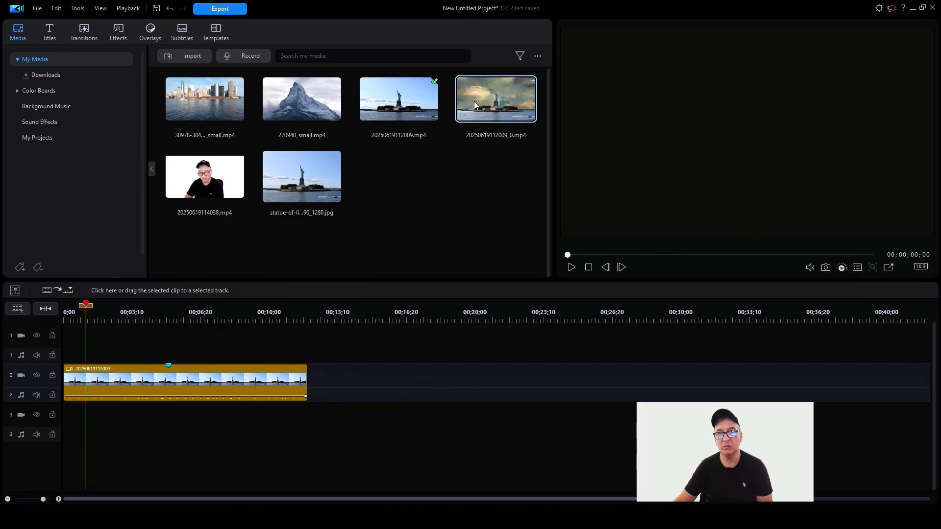
pyautogui.press('space')
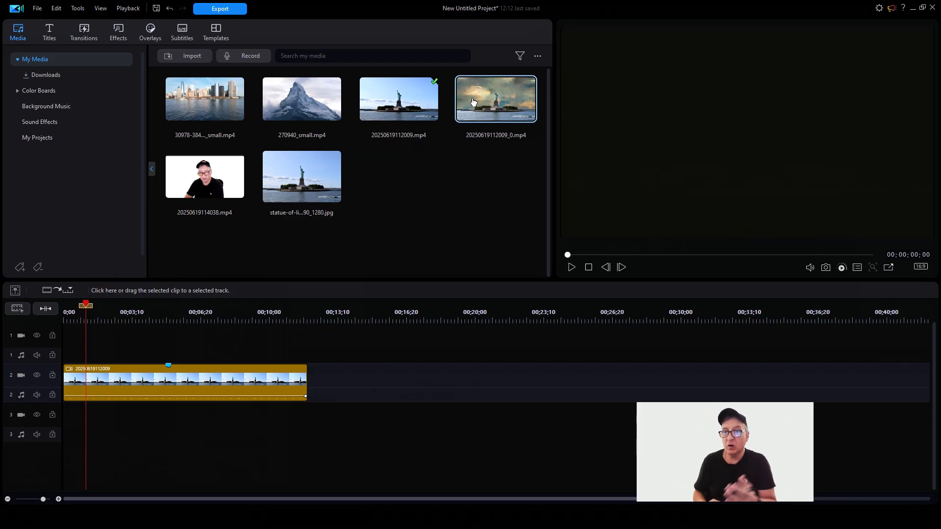
pyautogui.doubleClick(498, 88)
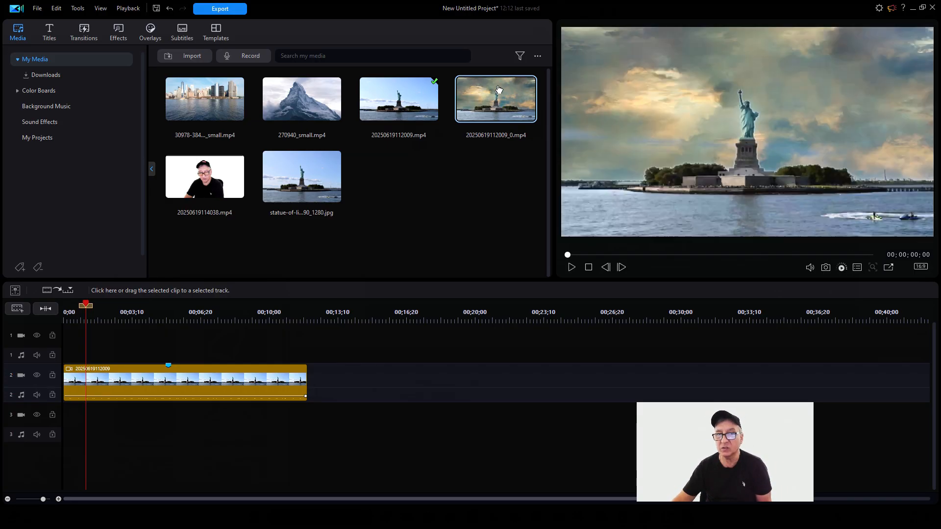
pyautogui.click(571, 268)
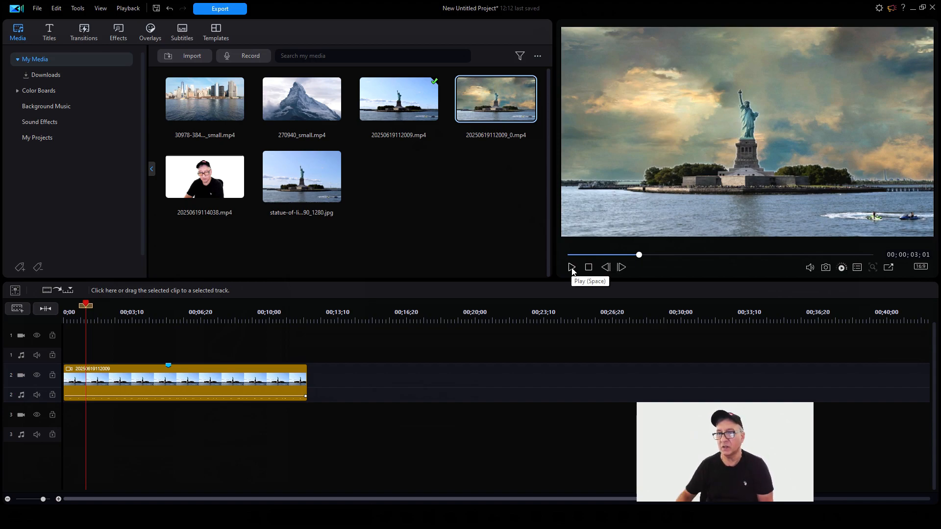
pyautogui.click(826, 267)
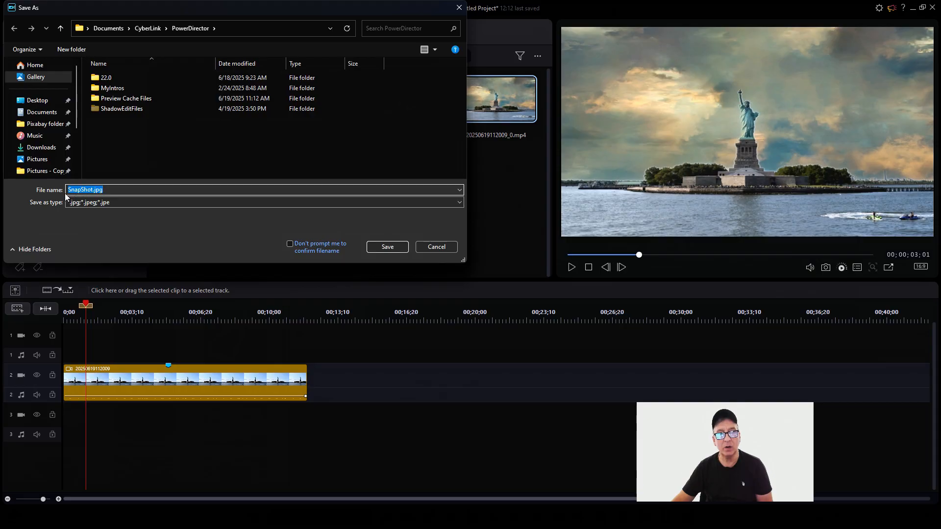
pyautogui.click(380, 245)
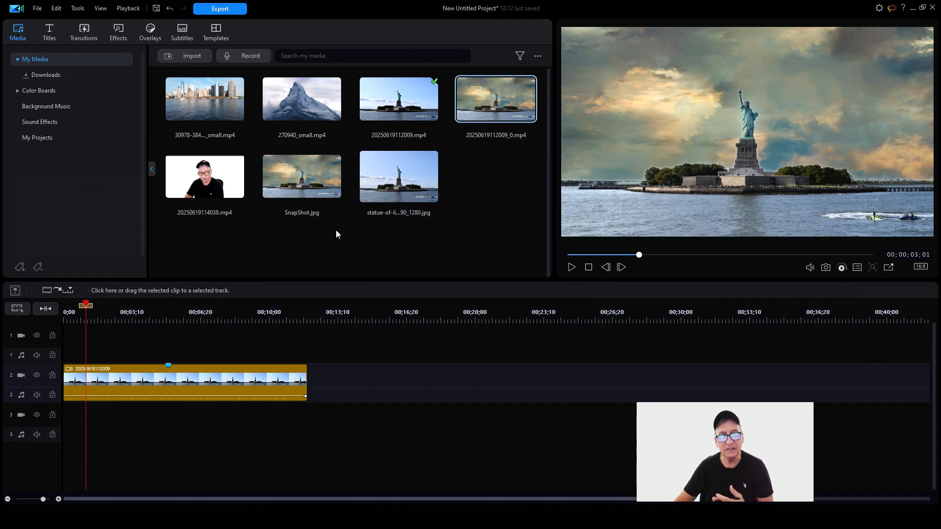
# Step: Cut the Statue of Liberty clip from the timeline, put the city skyline clip at the start of track 2, and play its first seconds
pyautogui.click(215, 381)
pyautogui.rightClick(215, 381)
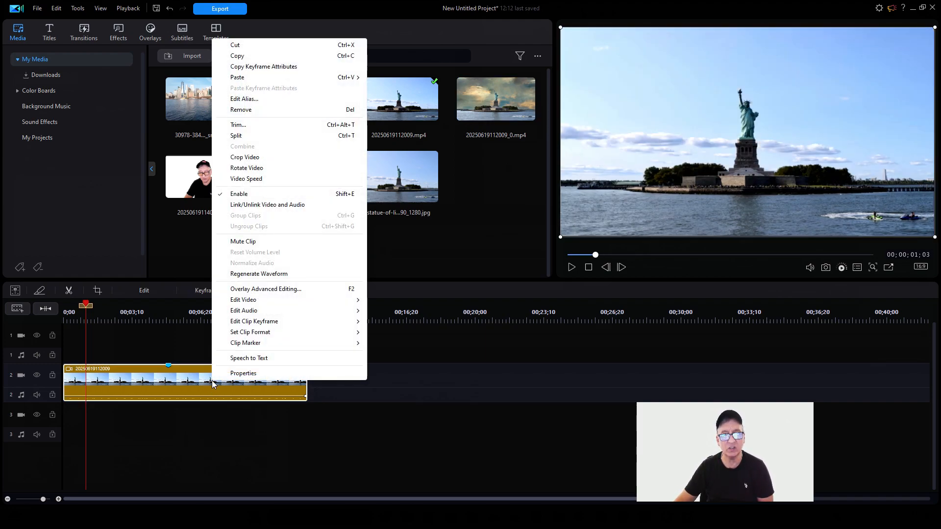
pyautogui.click(242, 48)
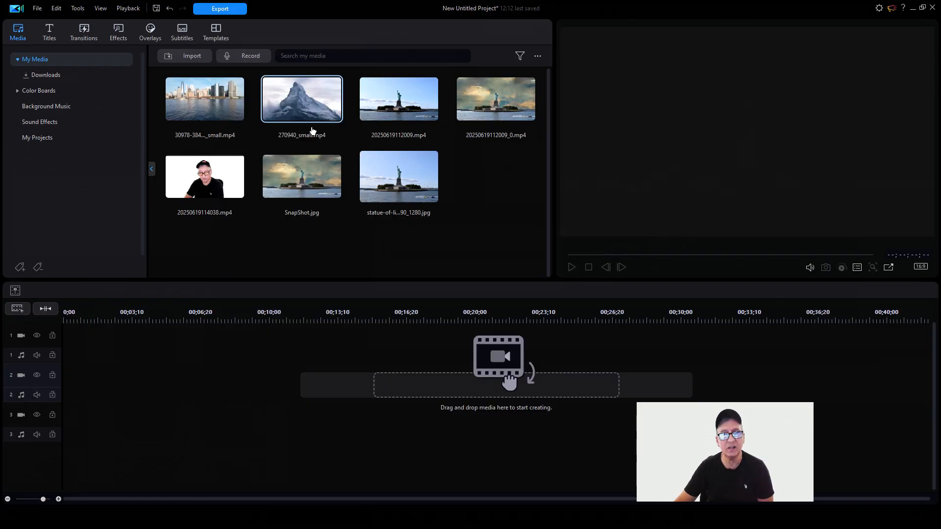
pyautogui.moveTo(215, 112); pyautogui.dragTo(56, 380)
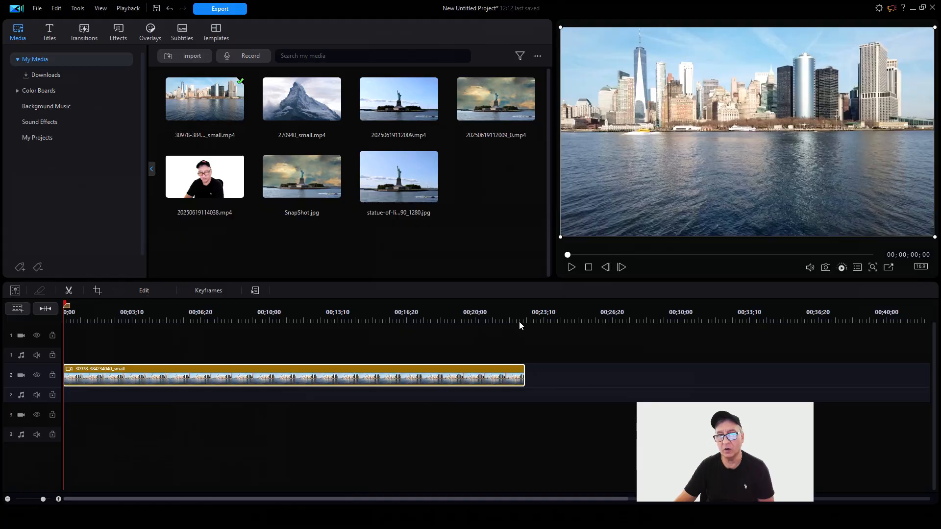
pyautogui.click(572, 267)
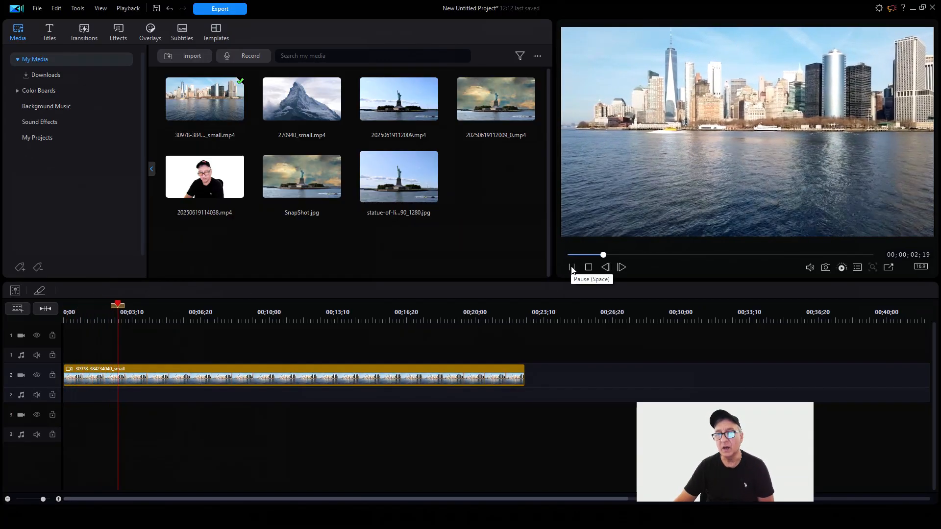
pyautogui.click(571, 267)
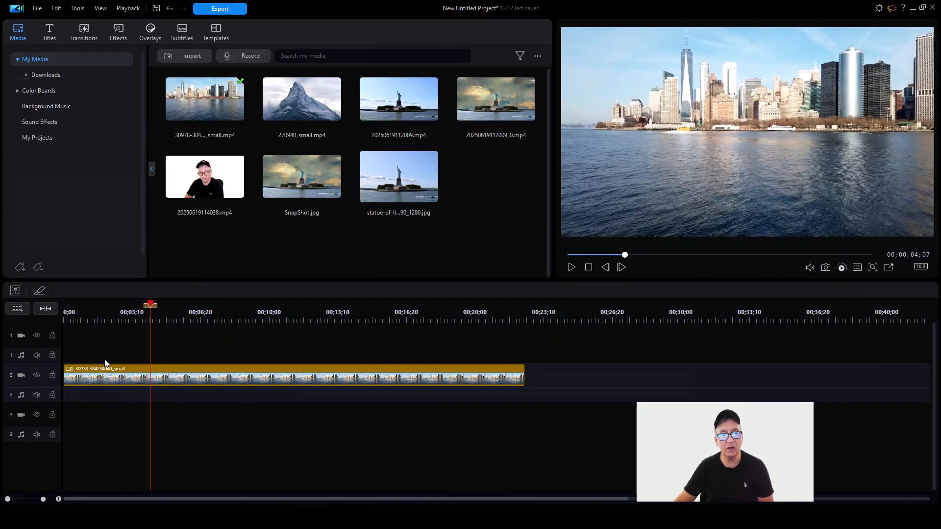
# Step: Open AI Sky Replacement for the skyline clip and try the dense-cloud, scattered-cloud and wispy-cloud blue sky presets
pyautogui.click(120, 375)
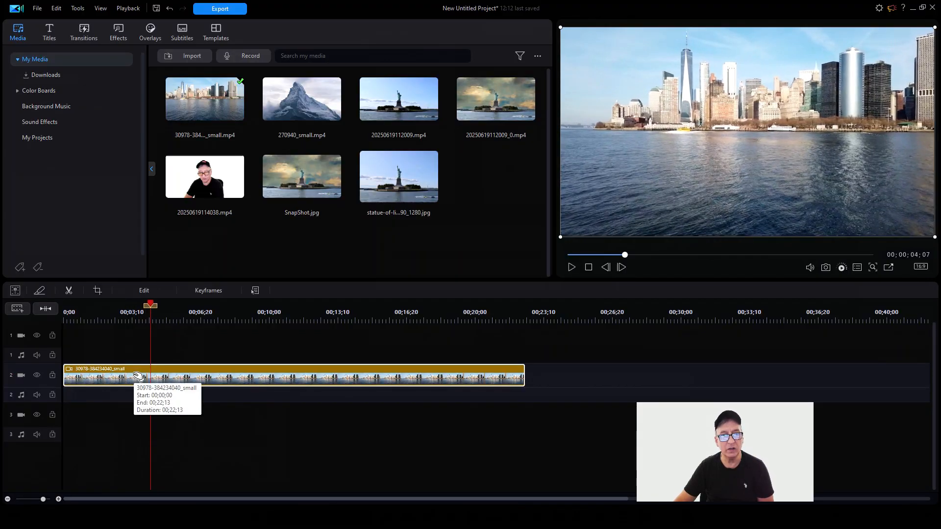
pyautogui.click(149, 289)
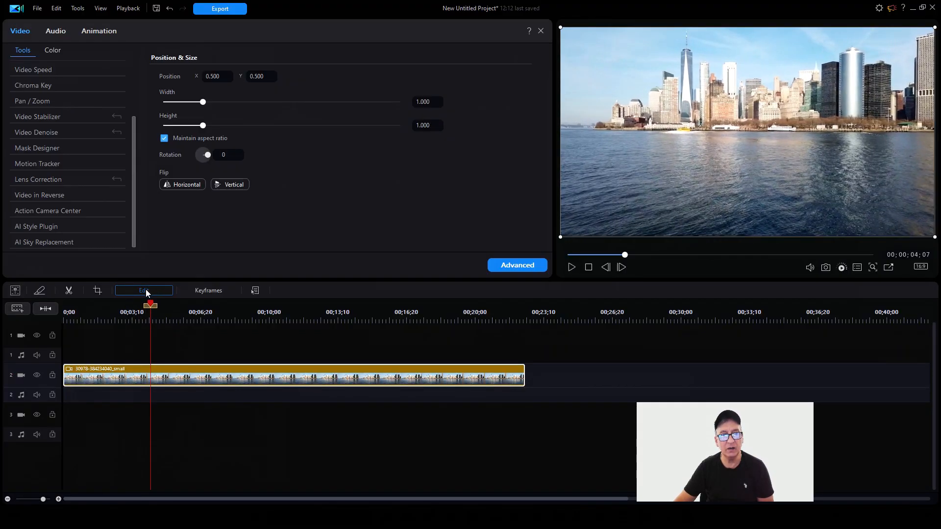
pyautogui.click(57, 242)
pyautogui.click(54, 250)
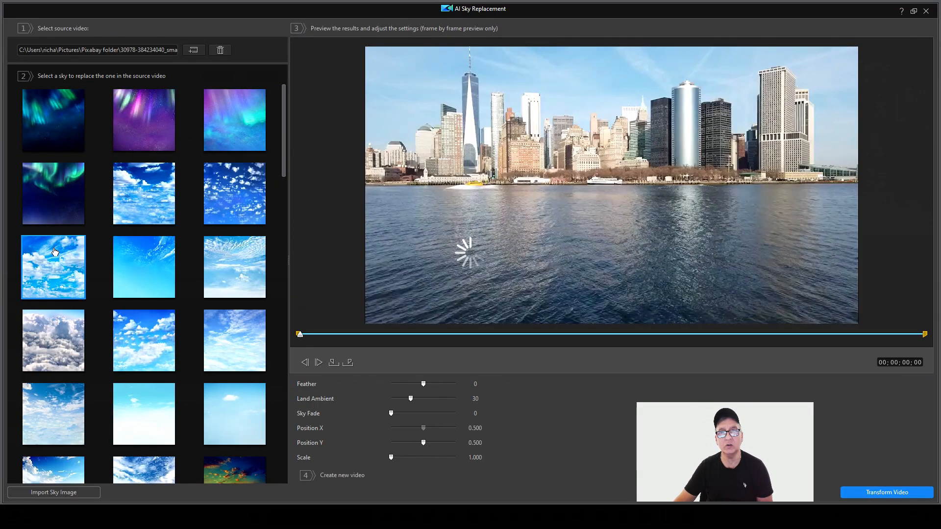
pyautogui.click(233, 201)
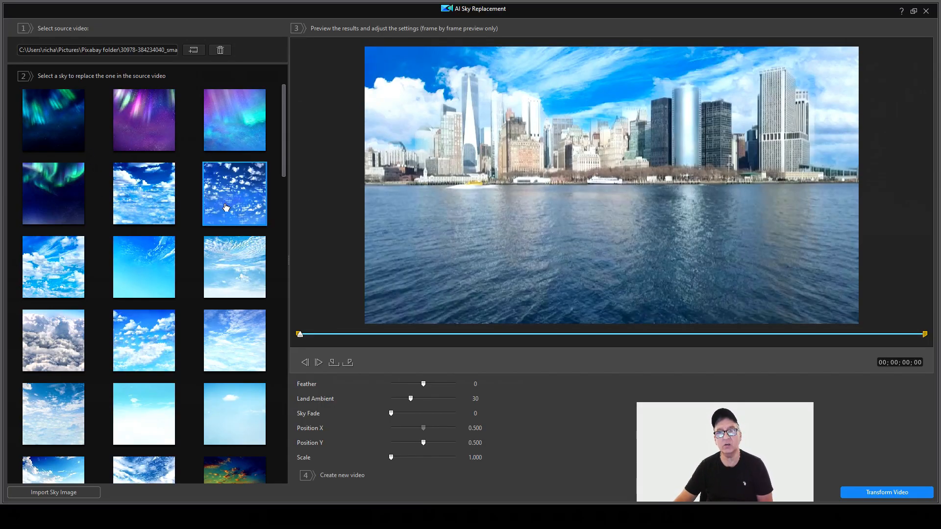
pyautogui.click(207, 241)
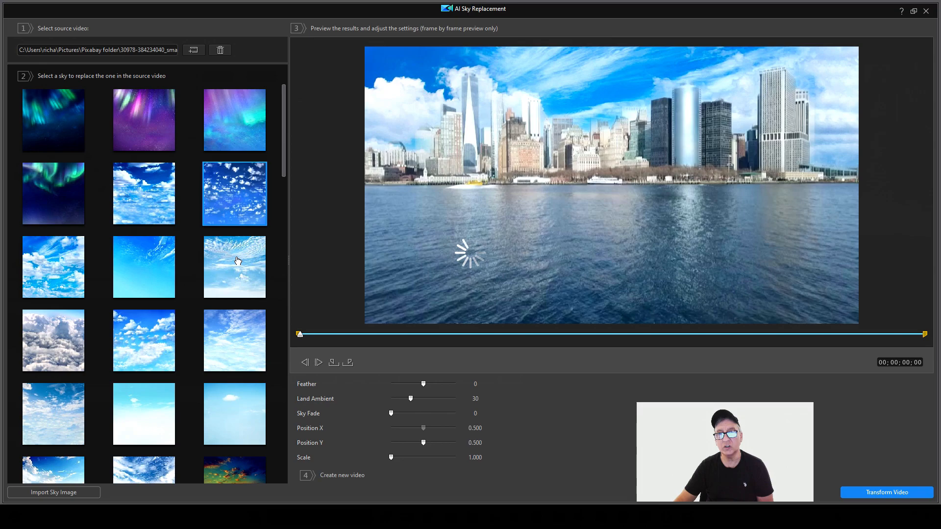
# Step: Scrub the skyline preview forward to about two seconds and back to 00;00;00;21 to examine the sky edges around the buildings
pyautogui.moveTo(299, 335); pyautogui.dragTo(308, 337)
pyautogui.click(318, 362)
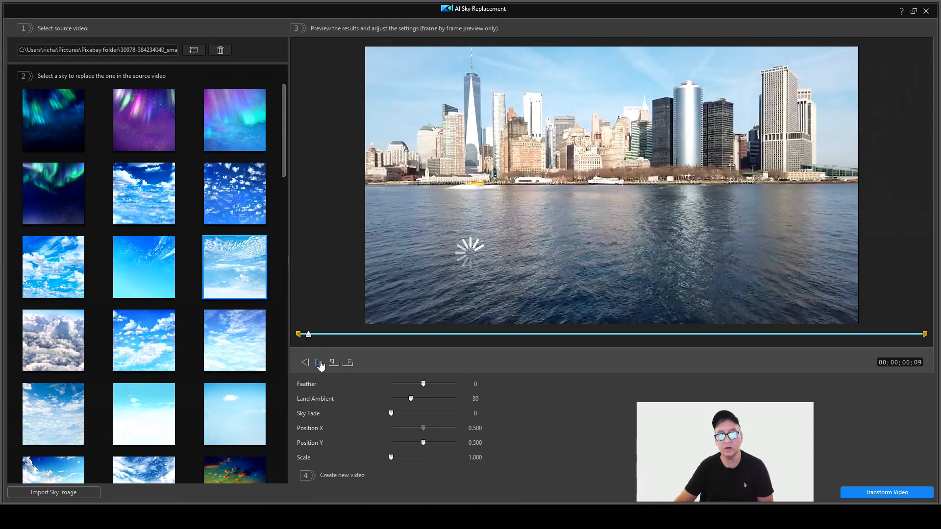
pyautogui.moveTo(308, 336); pyautogui.dragTo(360, 336)
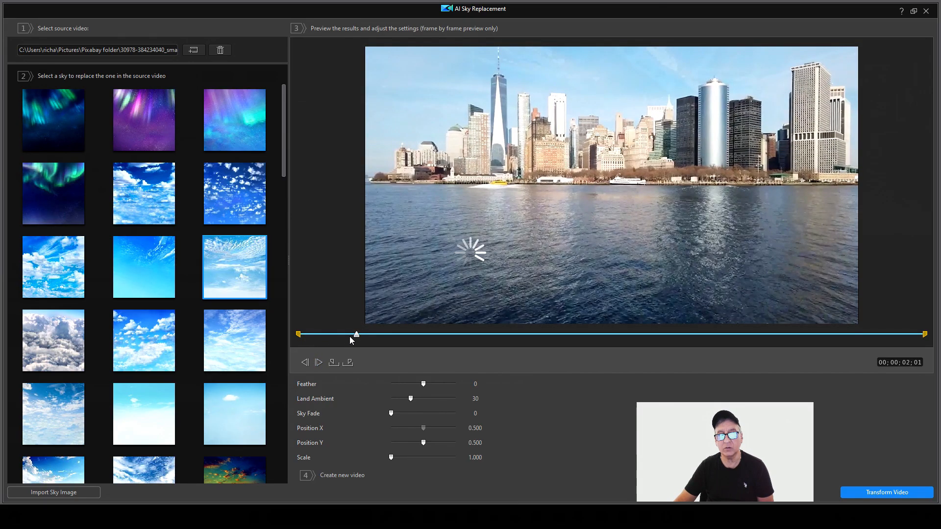
pyautogui.moveTo(360, 336); pyautogui.dragTo(318, 337)
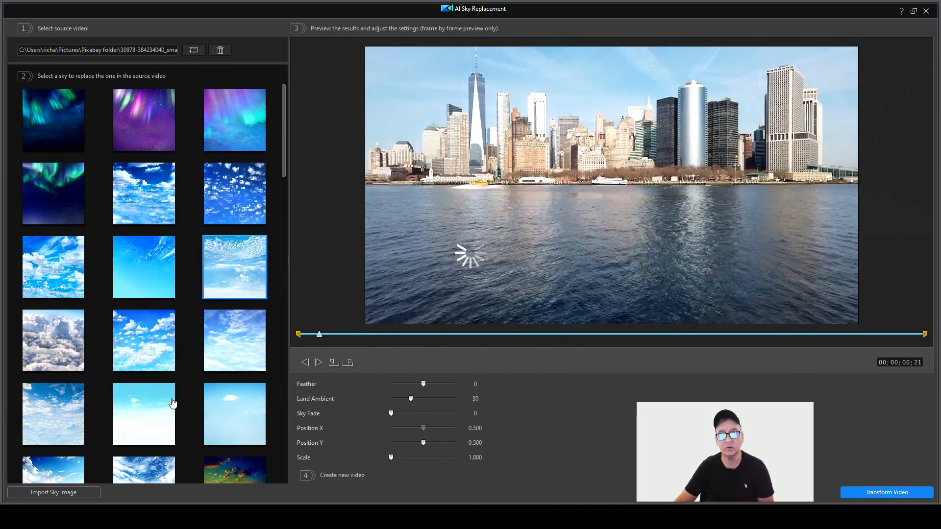
# Step: Try the dark blue and purple sunset sky on the skyline clip, and close AI Sky Replacement without transforming the video
pyautogui.scroll(-3, 74, 318)
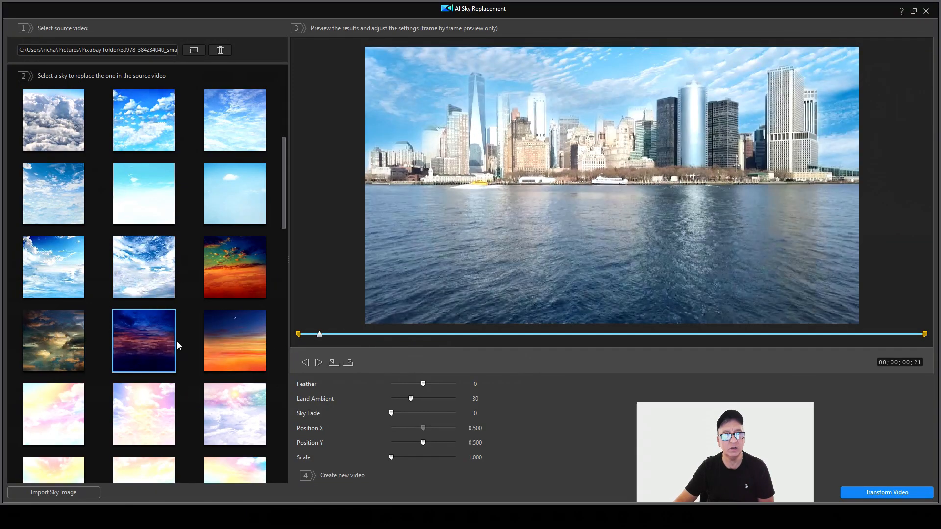
pyautogui.click(146, 339)
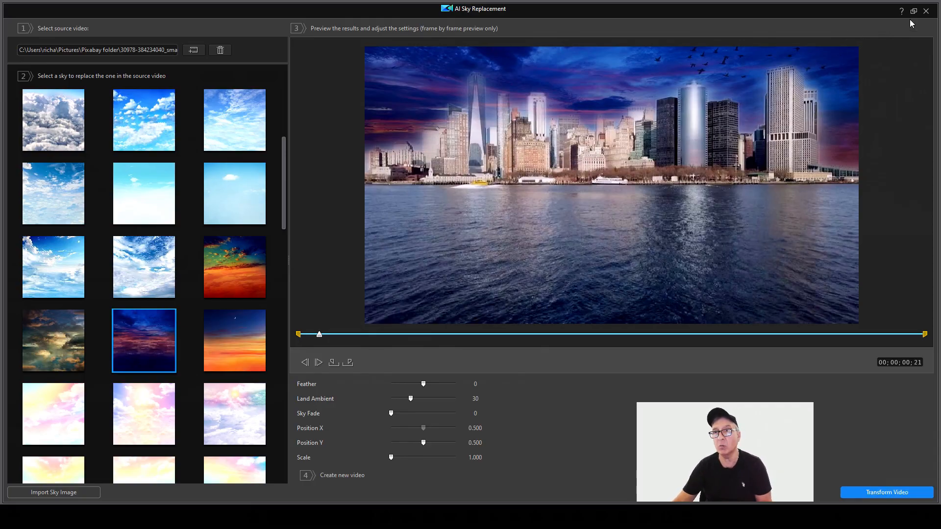
pyautogui.click(926, 11)
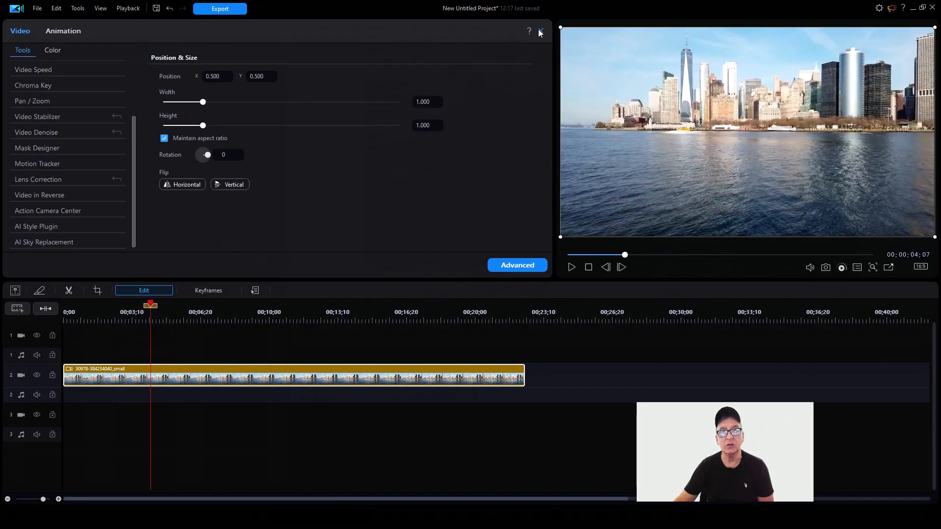
# Step: Cut the skyline clip from the timeline and put the mountain clip 270940_small.mp4 at the start of track 2
pyautogui.rightClick(305, 383)
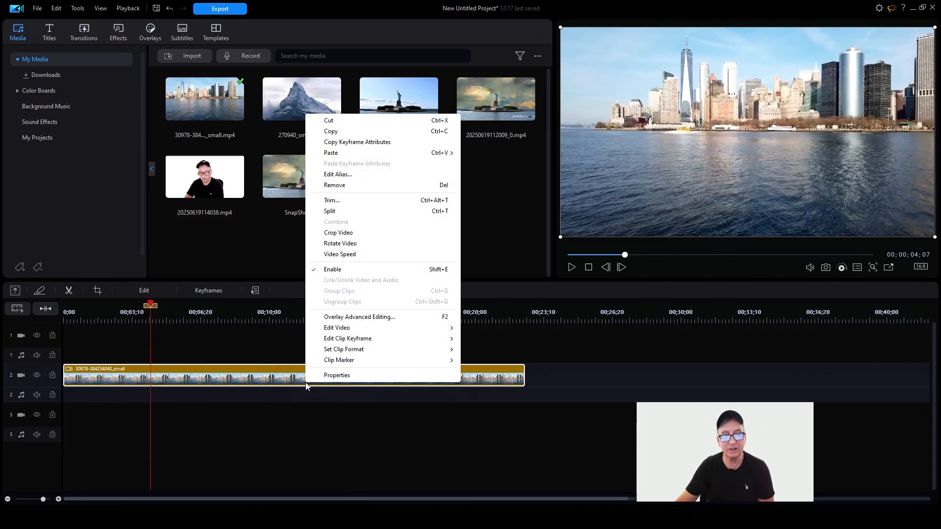
pyautogui.click(329, 121)
pyautogui.moveTo(325, 109); pyautogui.dragTo(66, 381)
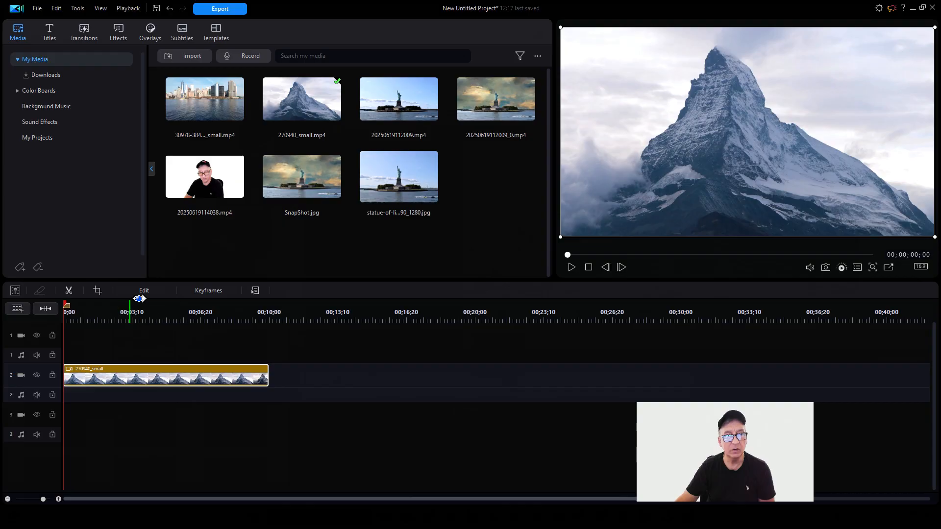
# Step: Open AI Sky Replacement for the mountain clip and choose the deep blue sky with small scattered white clouds
pyautogui.click(143, 292)
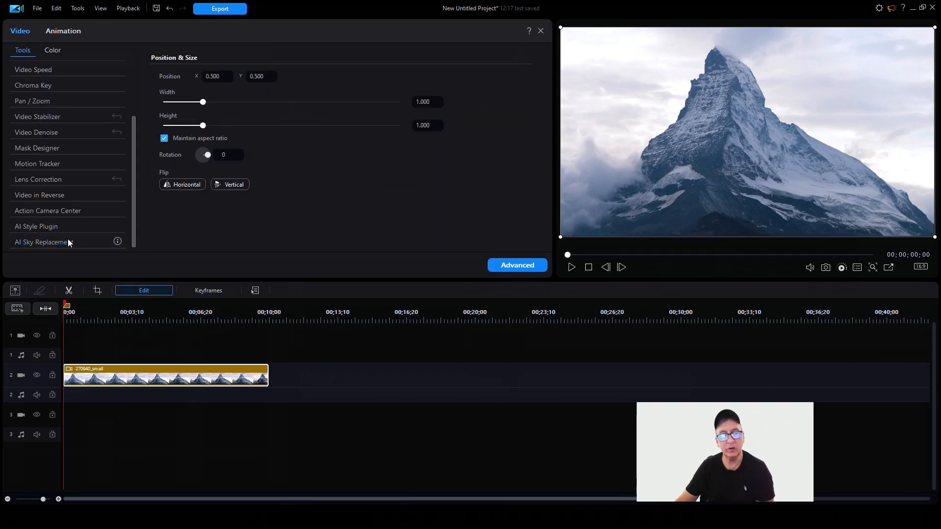
pyautogui.click(69, 243)
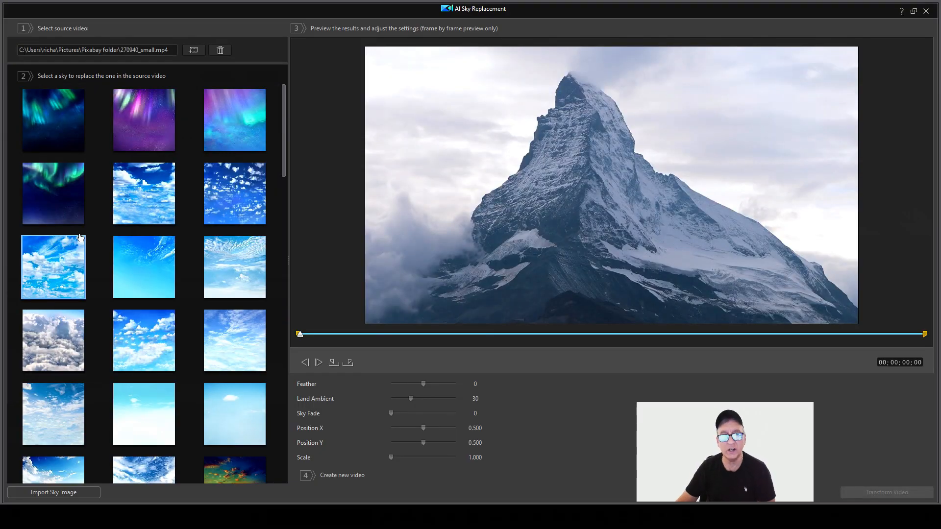
pyautogui.click(243, 193)
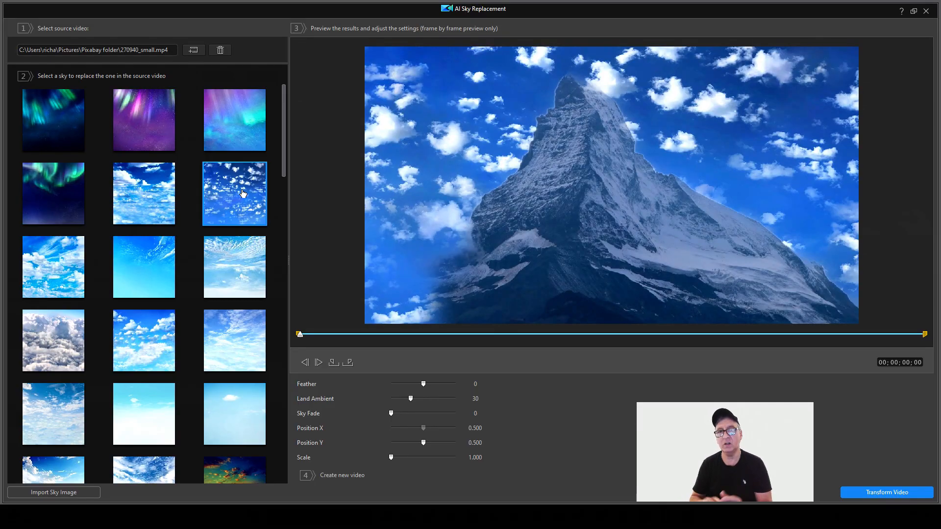
# Step: Try the dense grey and white cloud sky preset on the mountain clip
pyautogui.click(38, 353)
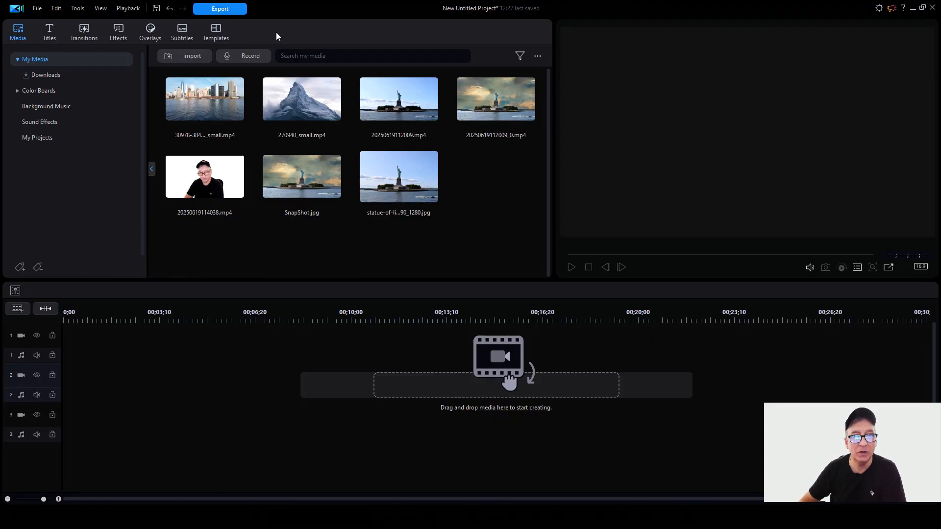
pyautogui.moveTo(196, 178); pyautogui.dragTo(128, 382)
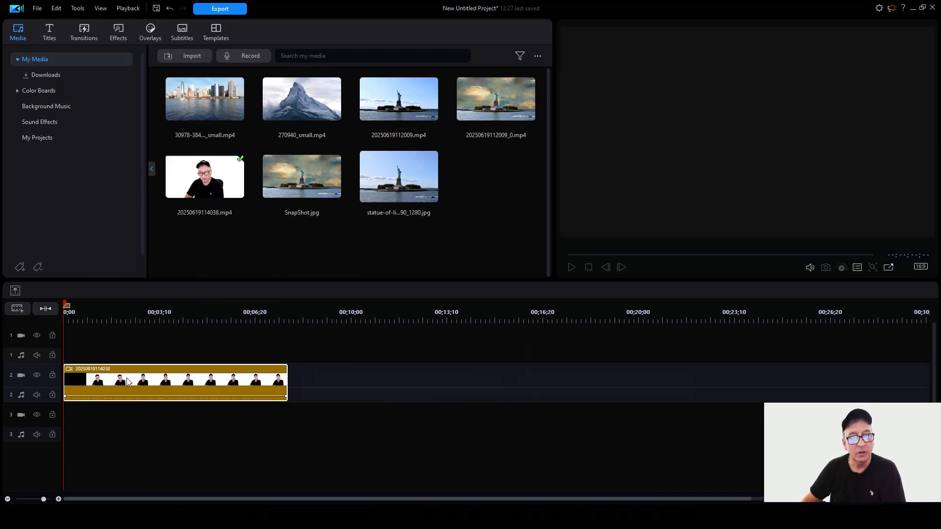
pyautogui.moveTo(485, 101); pyautogui.dragTo(56, 349)
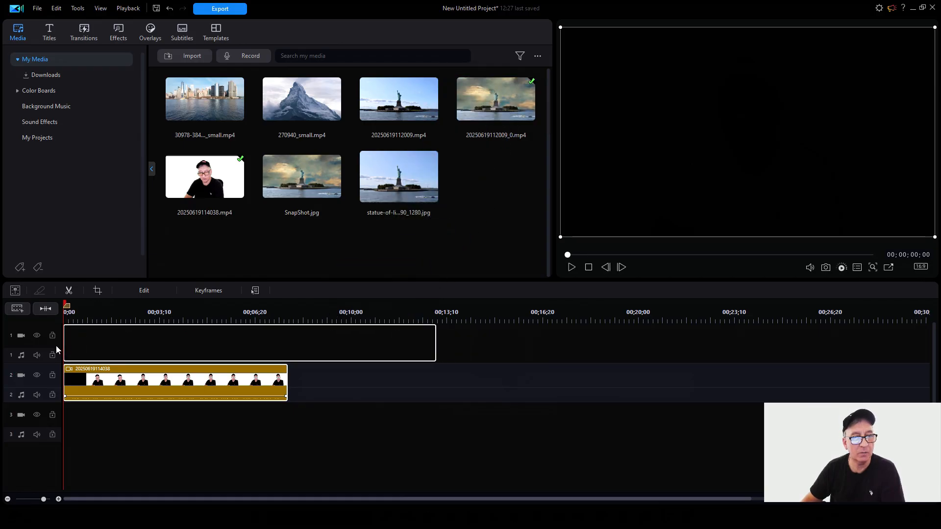
# Step: Split the clips on tracks 1 and 2 at 00;00;00;25, where their black lead-in ends
pyautogui.click(69, 307)
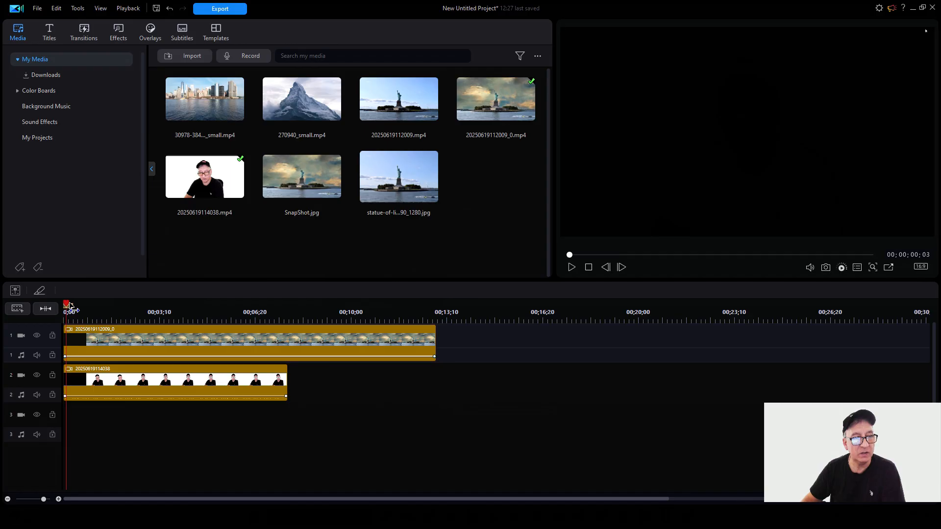
pyautogui.moveTo(71, 308); pyautogui.dragTo(93, 314)
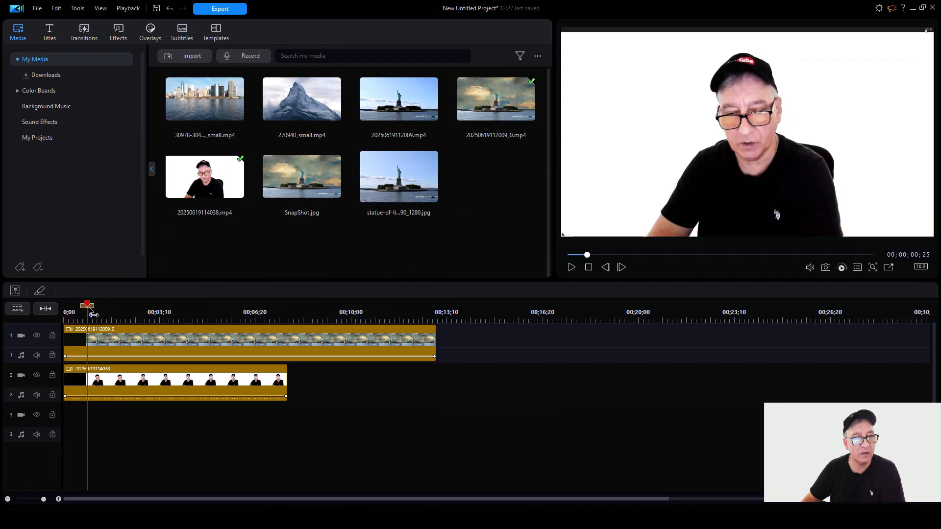
pyautogui.click(90, 338)
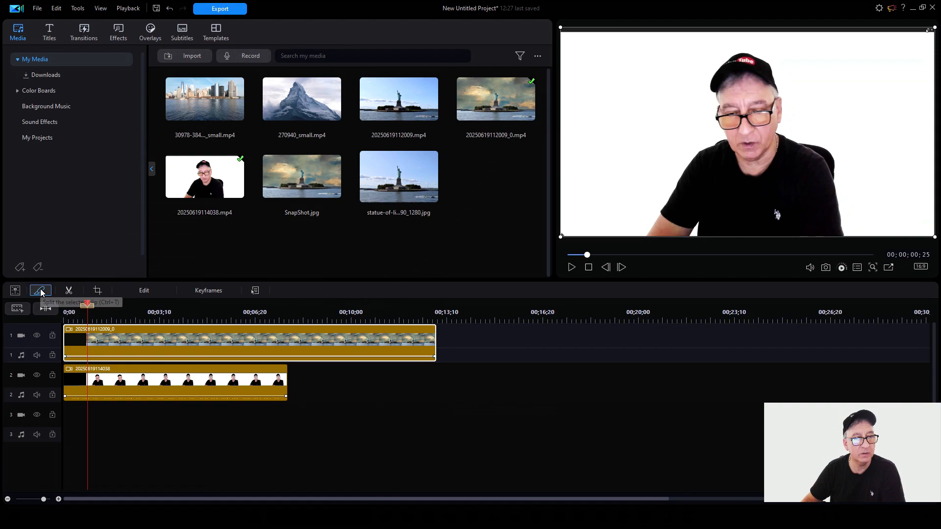
pyautogui.click(41, 292)
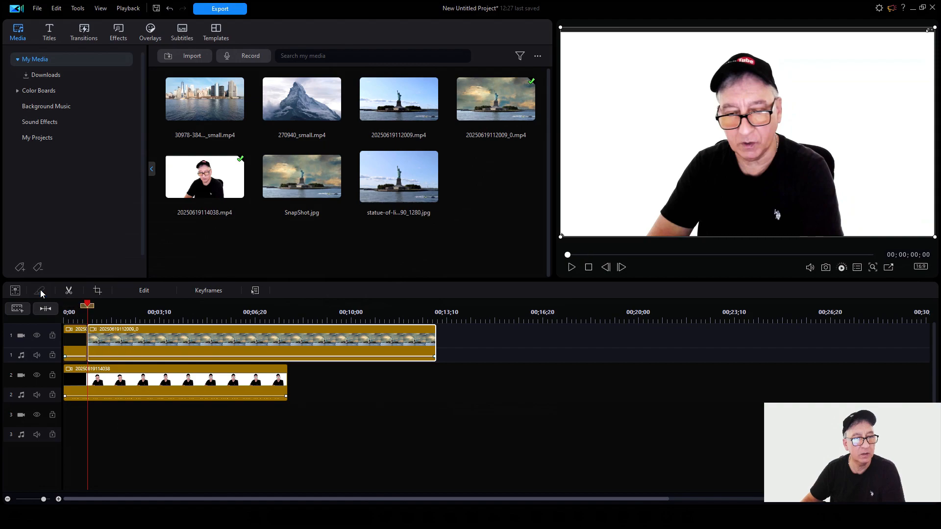
pyautogui.click(64, 398)
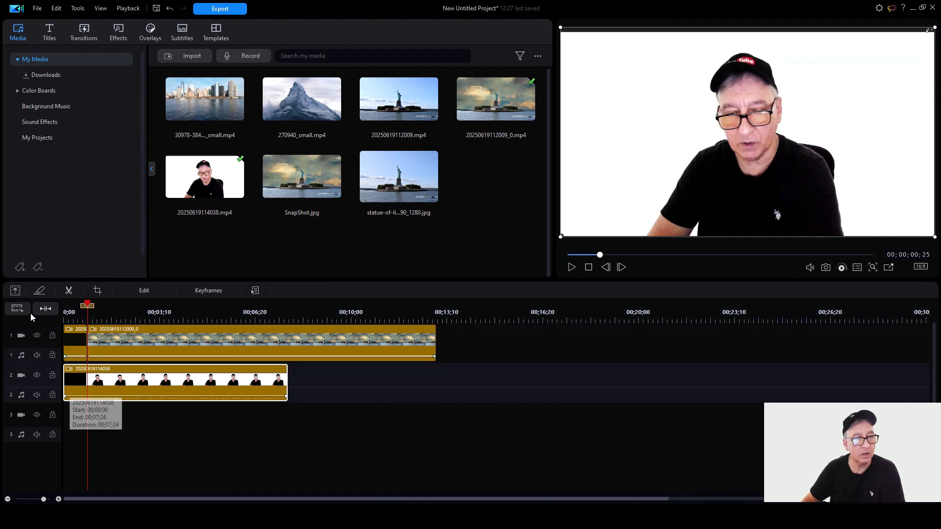
pyautogui.click(35, 292)
# Step: Cut the short black lead-in segments from tracks 1 and 2 and fill the gaps
pyautogui.rightClick(70, 342)
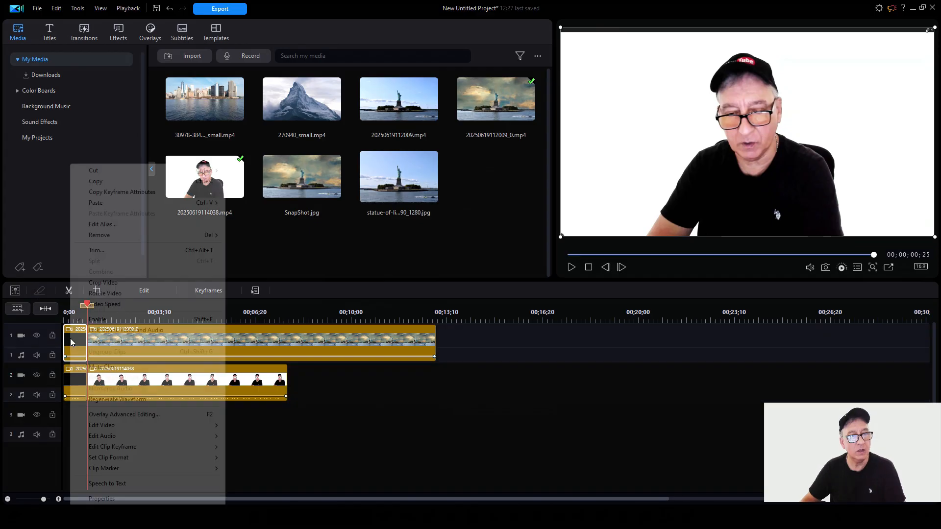
pyautogui.moveTo(163, 173)
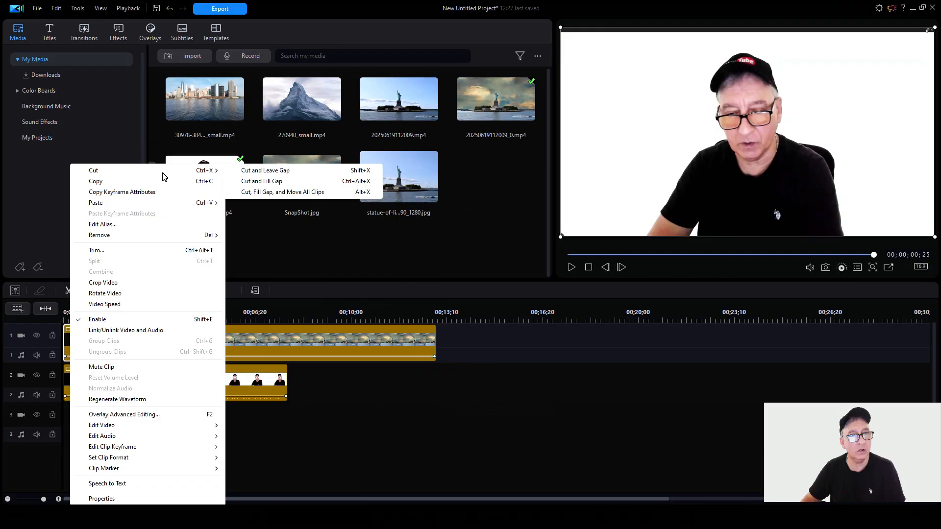
pyautogui.click(251, 182)
pyautogui.rightClick(82, 388)
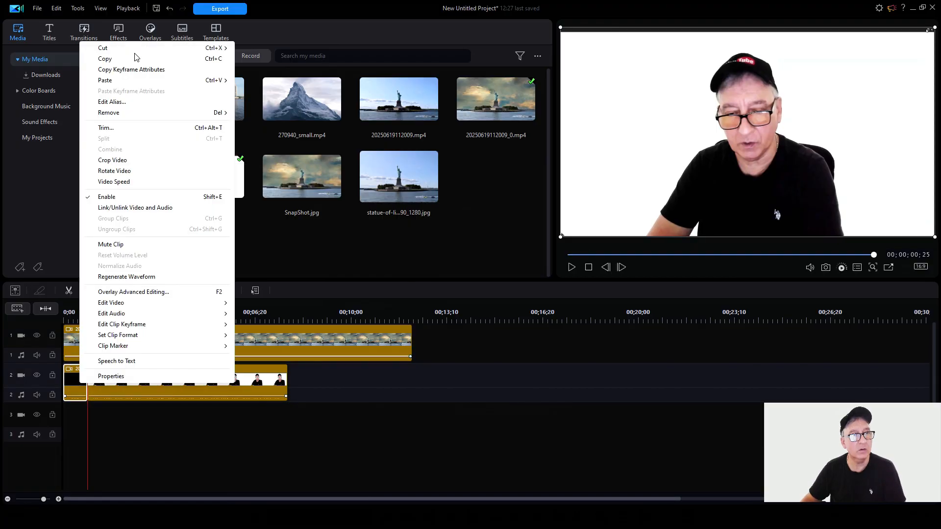
pyautogui.click(265, 59)
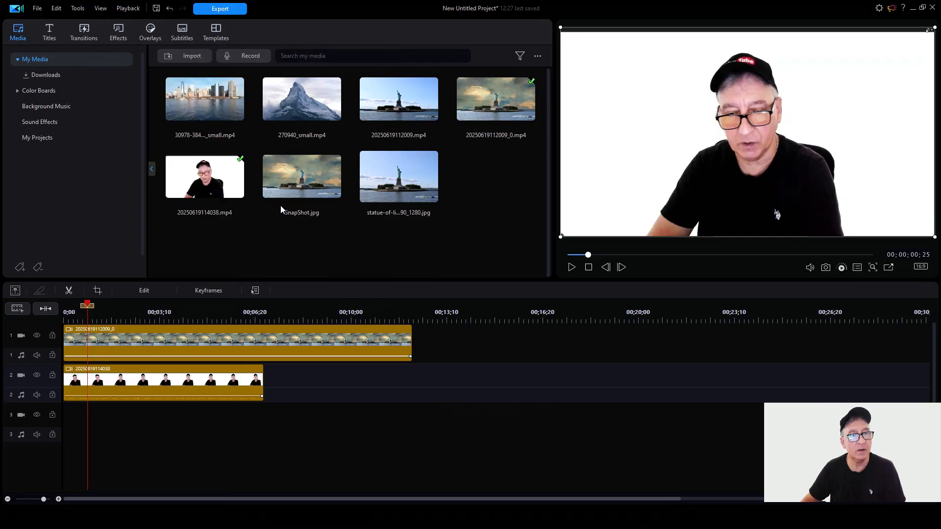
# Step: Trim the end of the sky-replaced clip on track 1 to match the end of the presenter clip on track 2
pyautogui.click(411, 342)
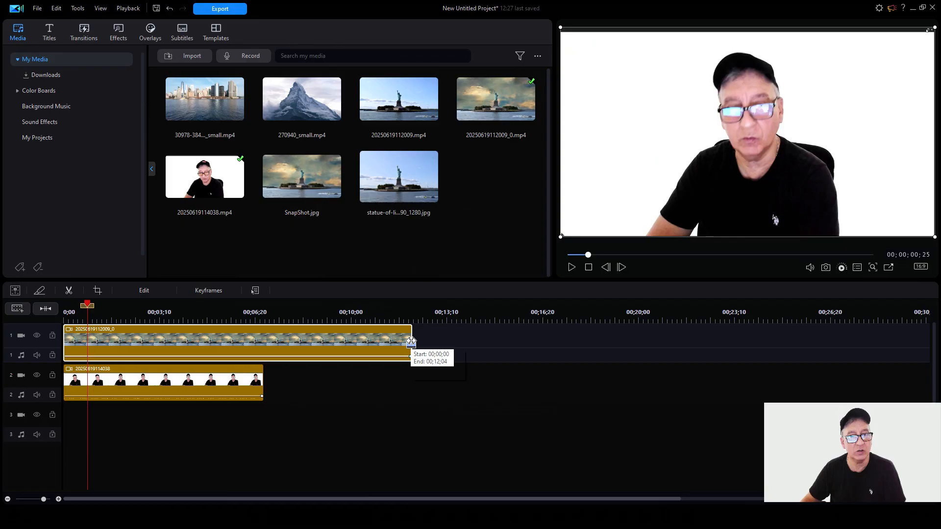
pyautogui.moveTo(412, 342); pyautogui.dragTo(261, 354)
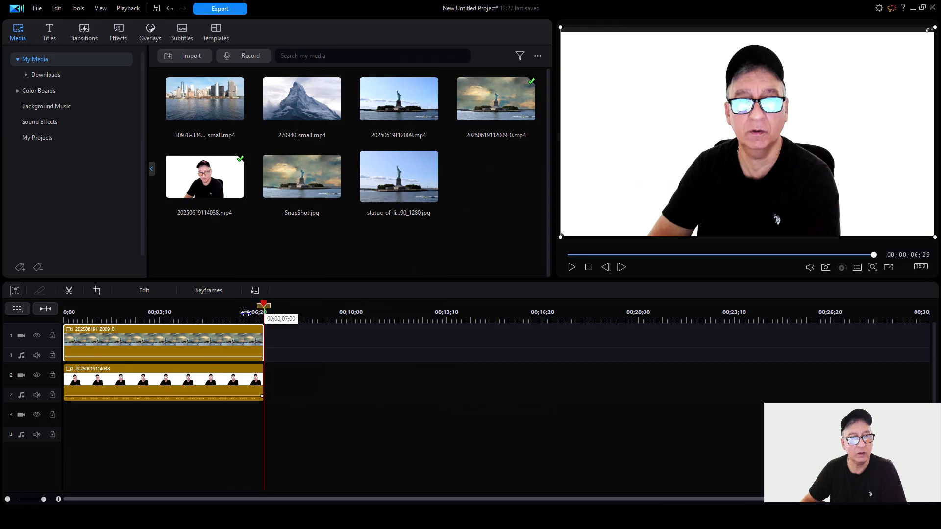
# Step: At 00;00;01;24, apply a Chroma Key to the presenter clip that removes its white background, sampled beside the presenter
pyautogui.moveTo(241, 309); pyautogui.dragTo(116, 301)
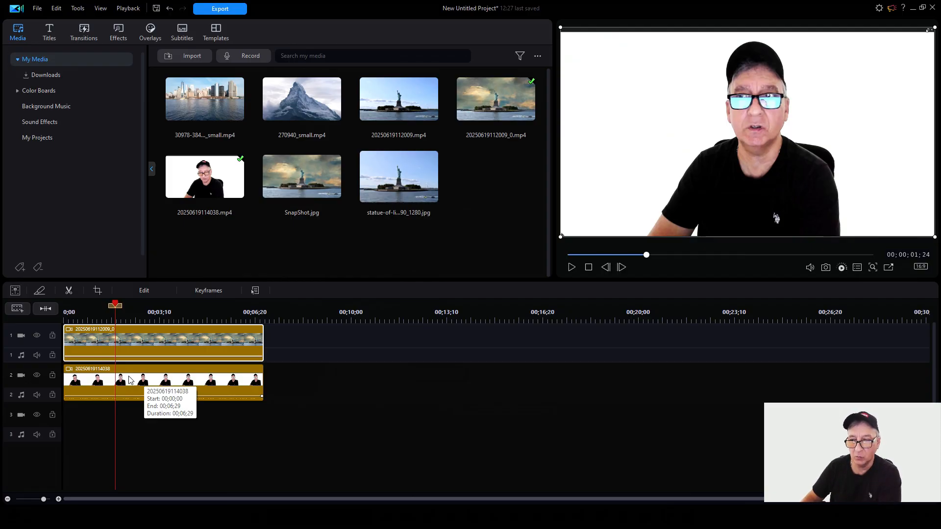
pyautogui.click(141, 384)
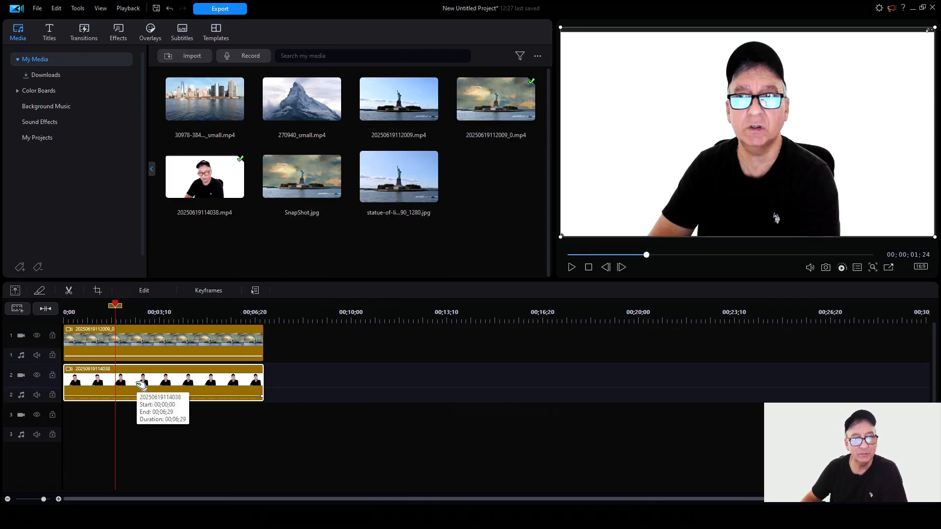
pyautogui.click(140, 290)
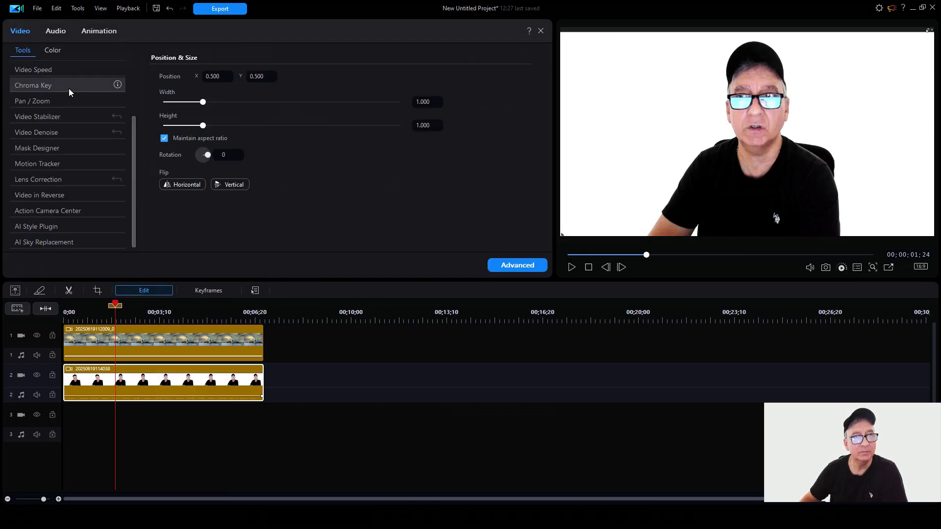
pyautogui.moveTo(67, 88)
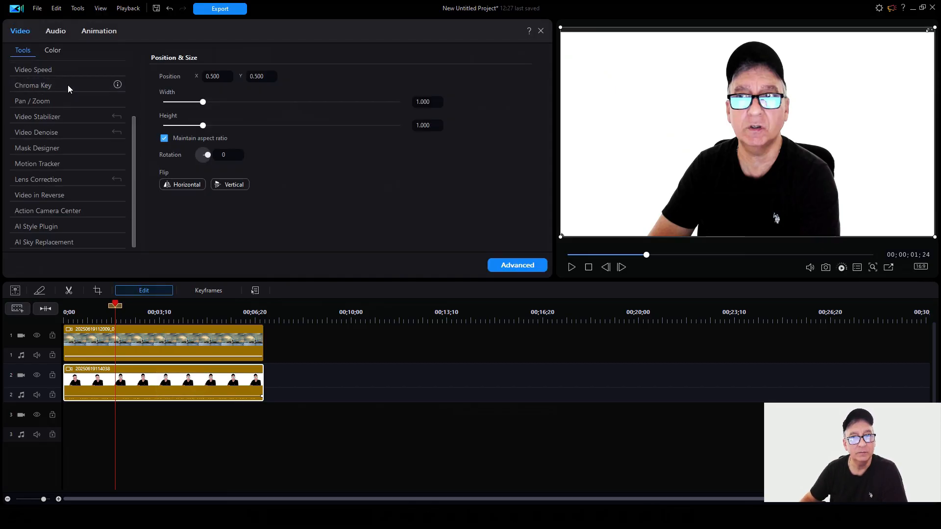
pyautogui.click(68, 85)
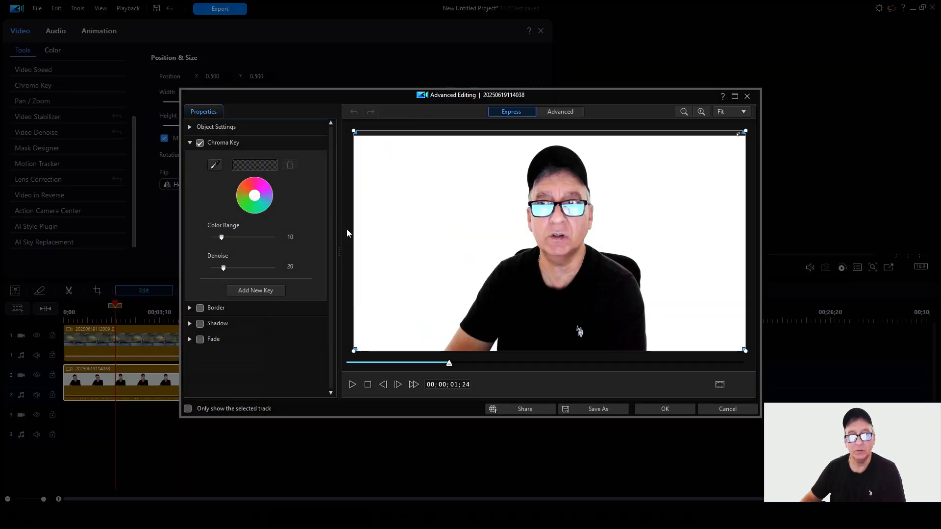
pyautogui.click(216, 169)
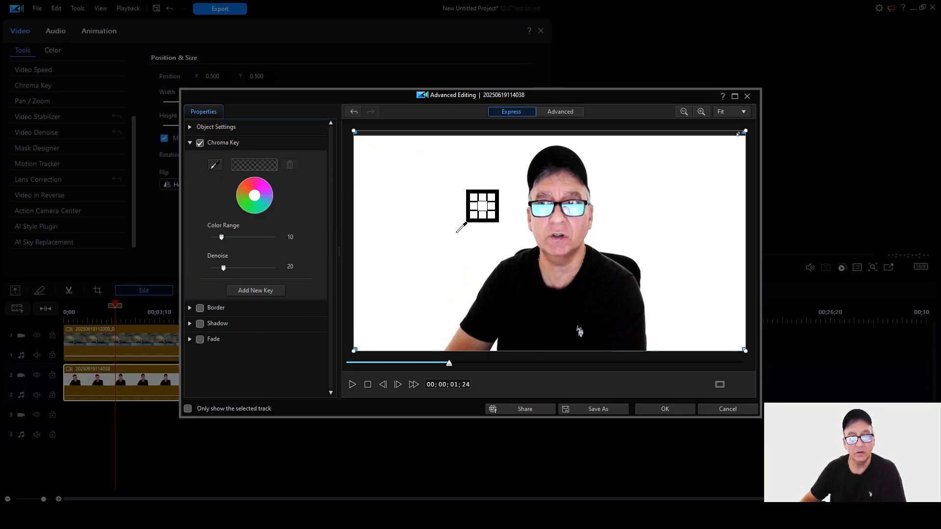
pyautogui.click(457, 232)
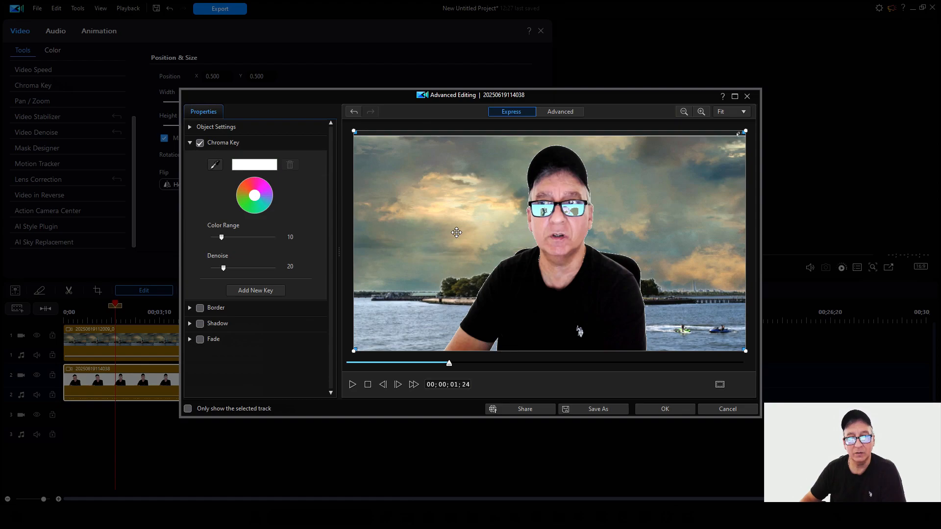
pyautogui.click(672, 412)
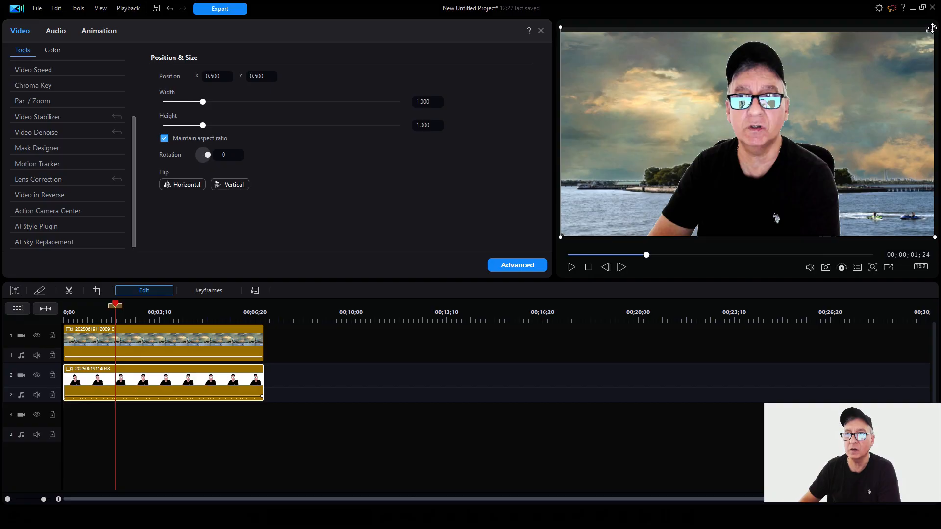
# Step: Resize and reposition the keyed presenter clip to a scale of about 1.055 at X 0.504, Y 0.472, keeping its aspect ratio
pyautogui.moveTo(931, 30); pyautogui.dragTo(840, 105)
pyautogui.moveTo(698, 202); pyautogui.dragTo(732, 205)
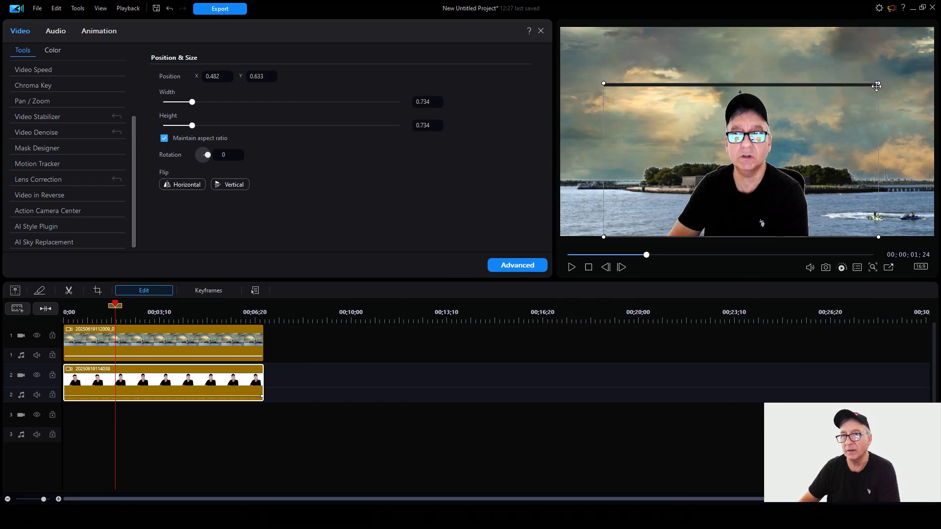
pyautogui.moveTo(877, 84); pyautogui.dragTo(840, 47)
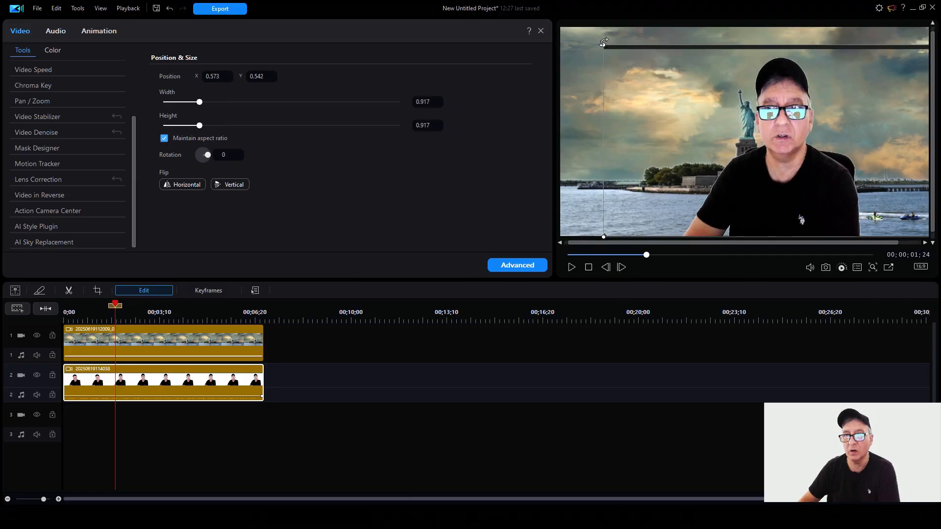
pyautogui.moveTo(603, 45); pyautogui.dragTo(540, 35)
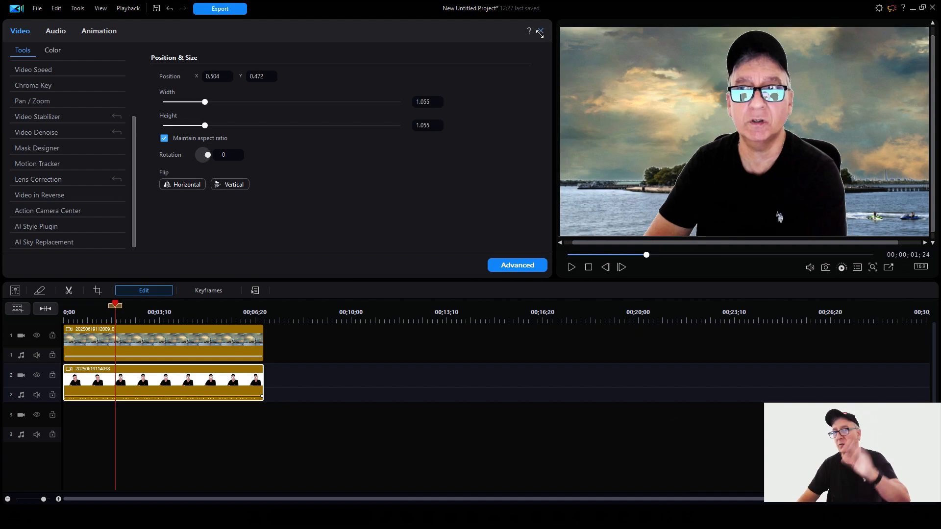
# Step: Play the composite and pause at 00;00;05;11 to check the keyed presenter against the sky-replaced background
pyautogui.click(572, 268)
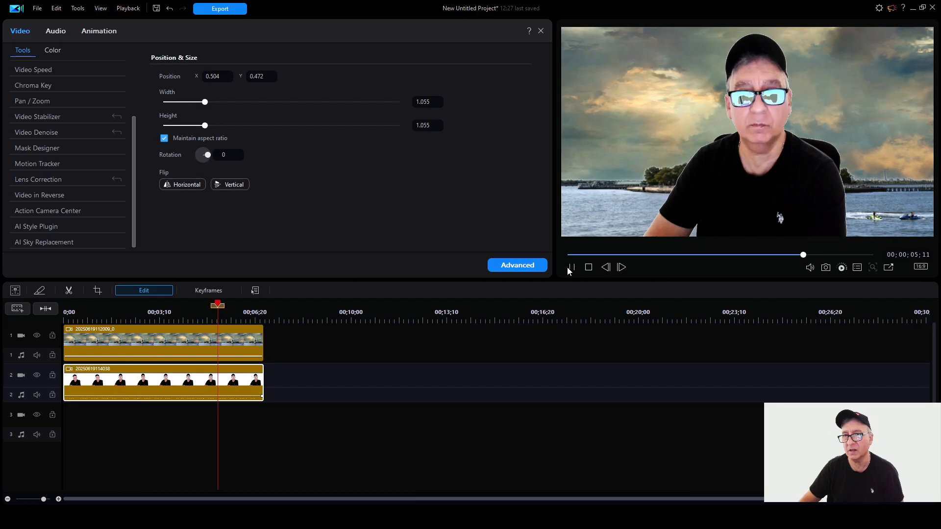
pyautogui.click(569, 268)
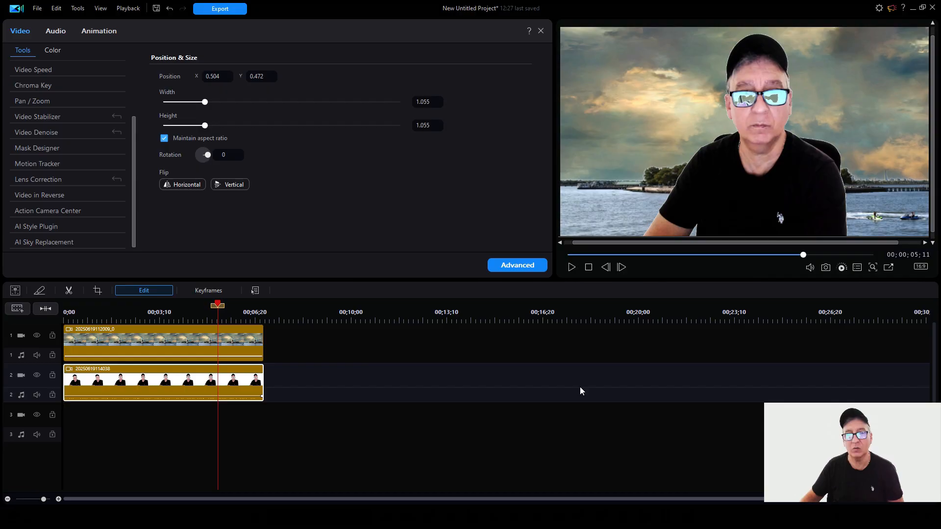